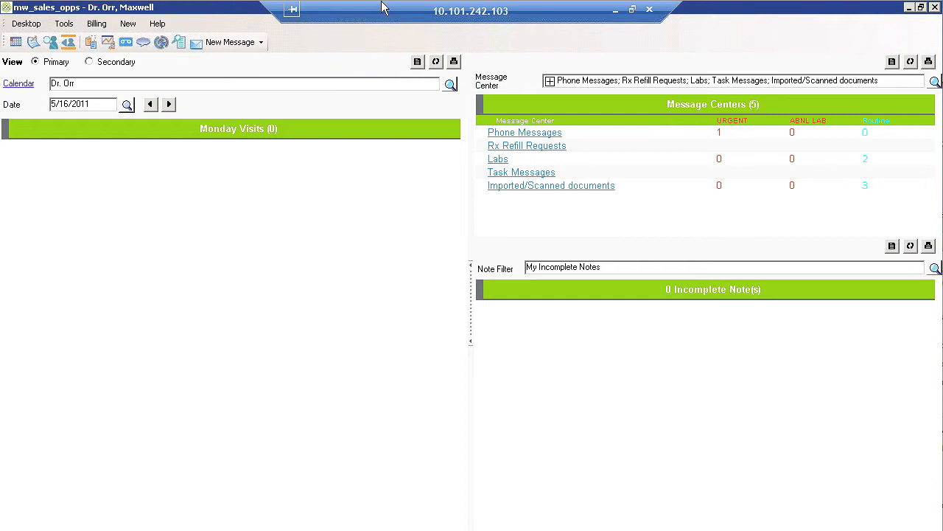
Show the doctor's calendar by work week and start a 45-minute Consult patient visit for 5/16/2011 at 1:15 PM.
{"action": "left_click", "coordinate": [20, 85]}
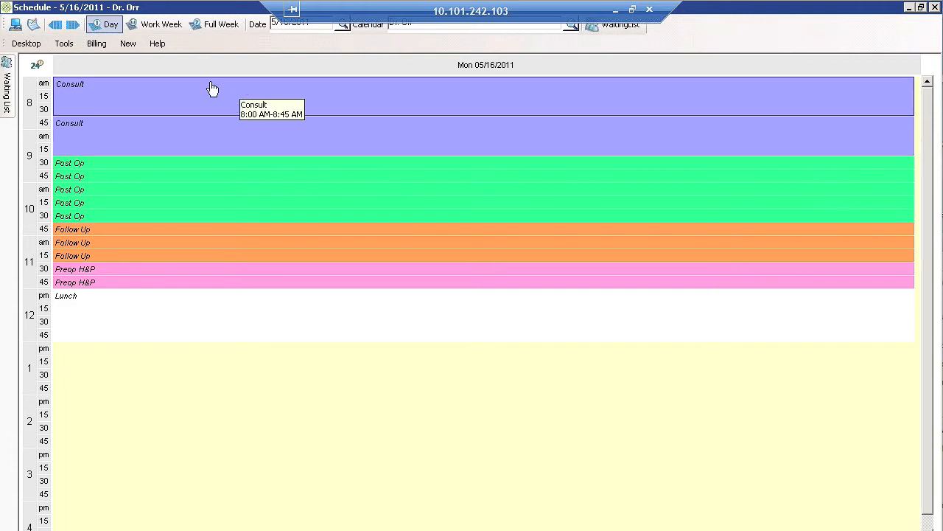
{"action": "left_click", "coordinate": [148, 25]}
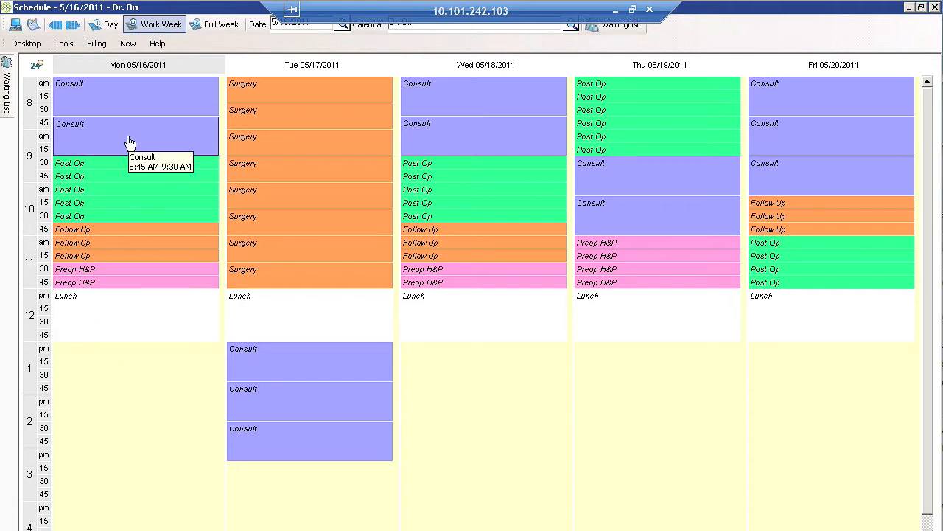
{"action": "double_click", "coordinate": [114, 359]}
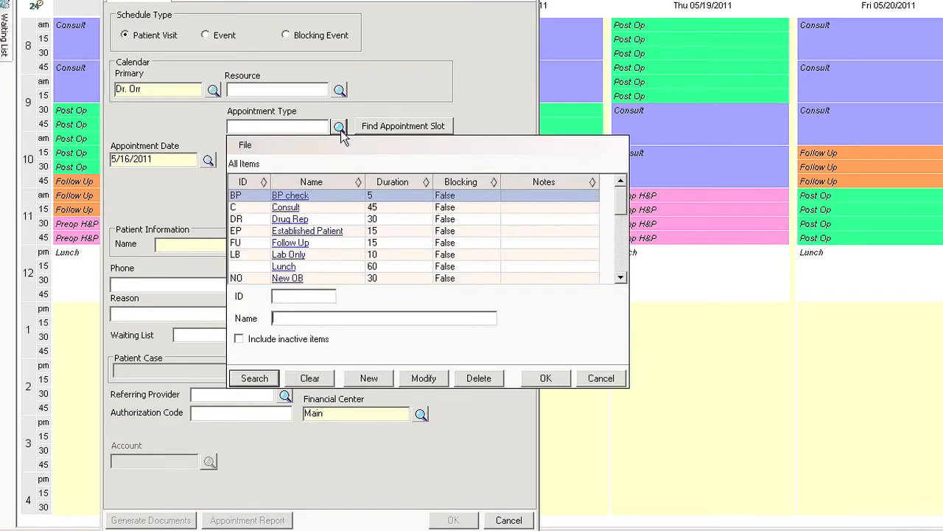
{"action": "double_click", "coordinate": [286, 207]}
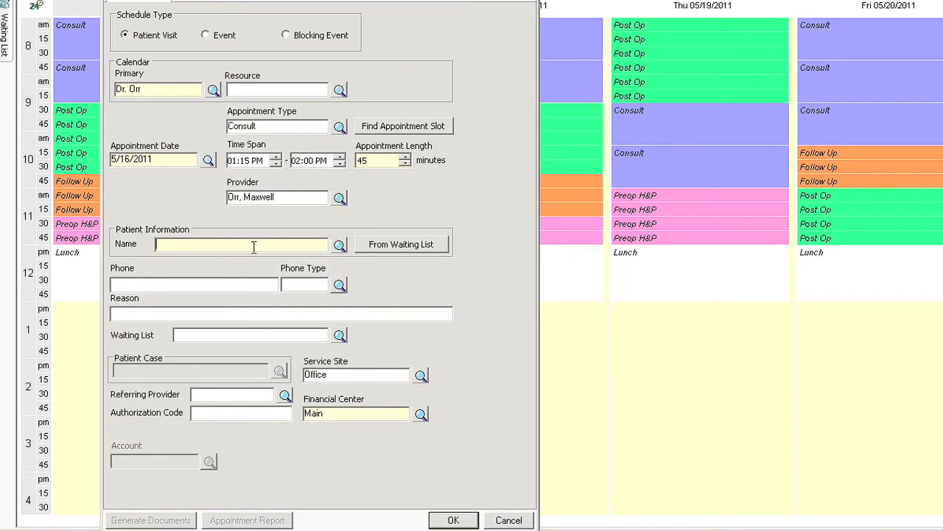
Assign the second recently used patient, enter the reason "gallbladder removal preop", save the appointment and return to the desktop.
{"action": "left_click", "coordinate": [339, 245]}
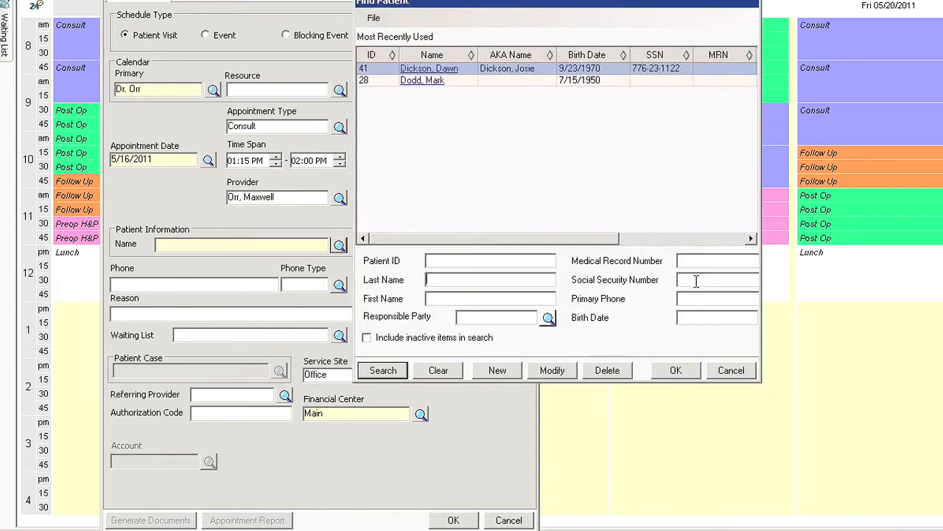
{"action": "double_click", "coordinate": [423, 81]}
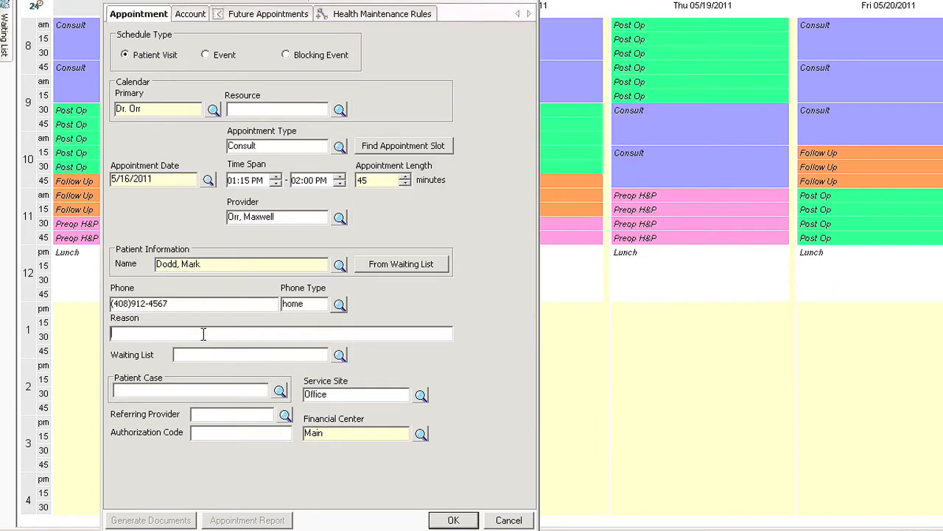
{"action": "type", "text": "gallbladder removal preop"}
{"action": "left_click", "coordinate": [453, 520]}
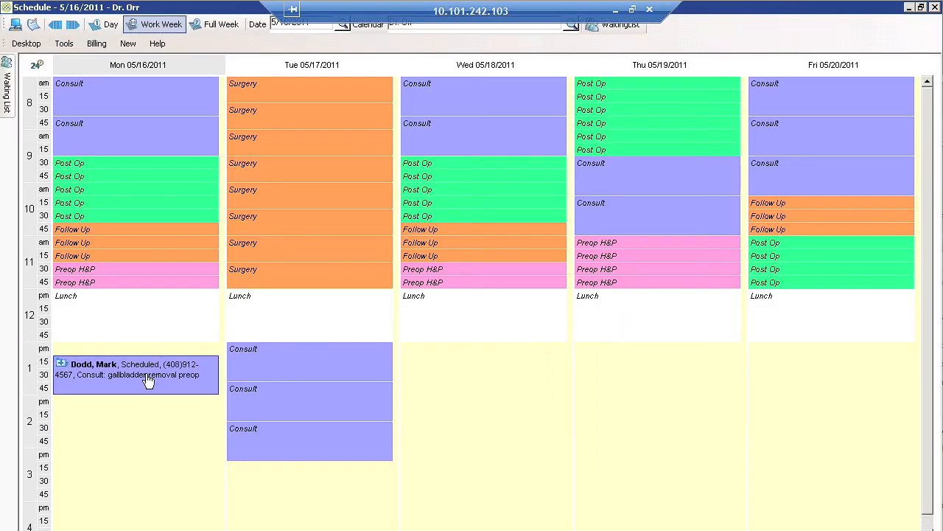
{"action": "left_click", "coordinate": [935, 8]}
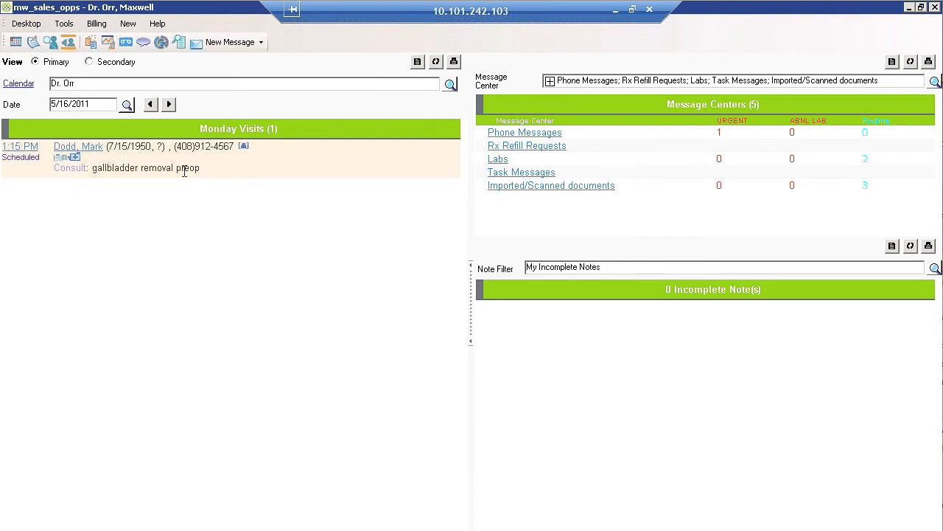
Set the status of Monday's 1:15 PM consult appointment to Checked In.
{"action": "left_click", "coordinate": [23, 147]}
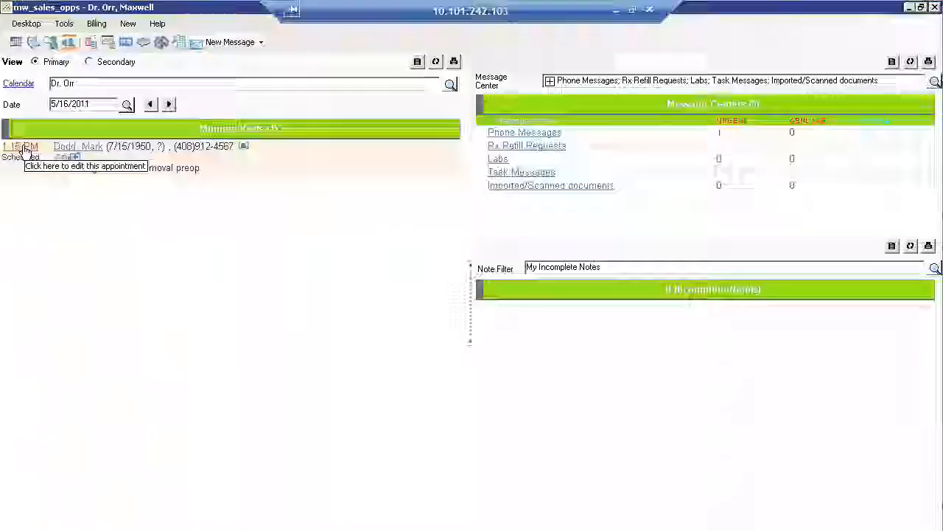
{"action": "type", "text": "ch"}
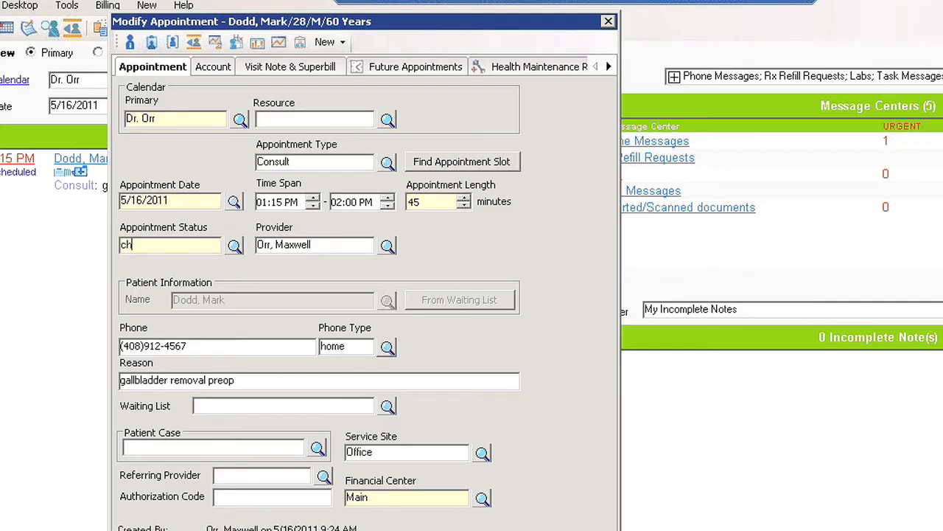
{"action": "key", "text": "Tab"}
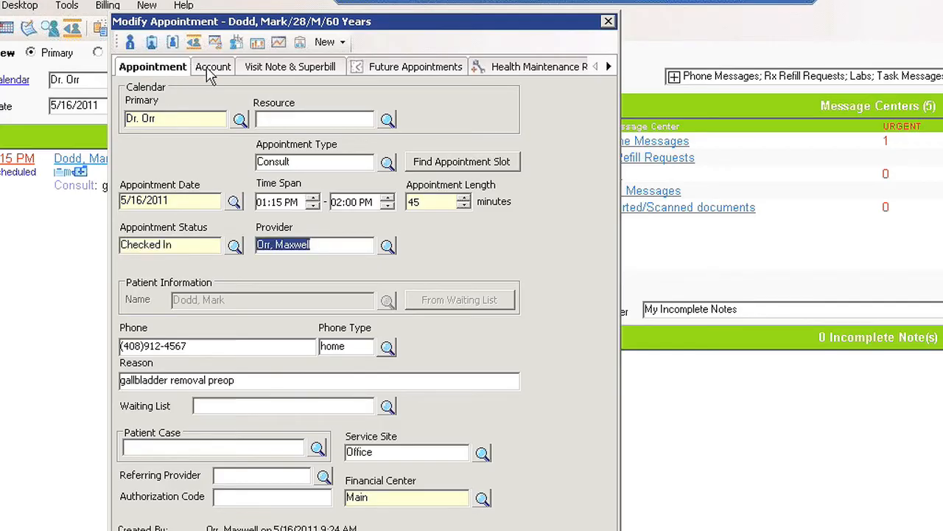
Review the visit's account details and the patient's demographic summary, and save the modified appointment.
{"action": "left_click", "coordinate": [208, 73]}
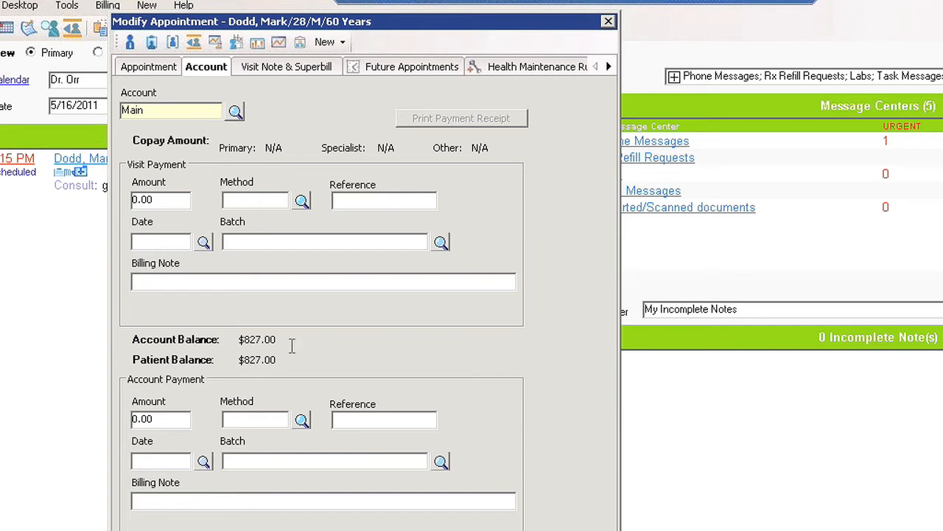
{"action": "left_click", "coordinate": [130, 43]}
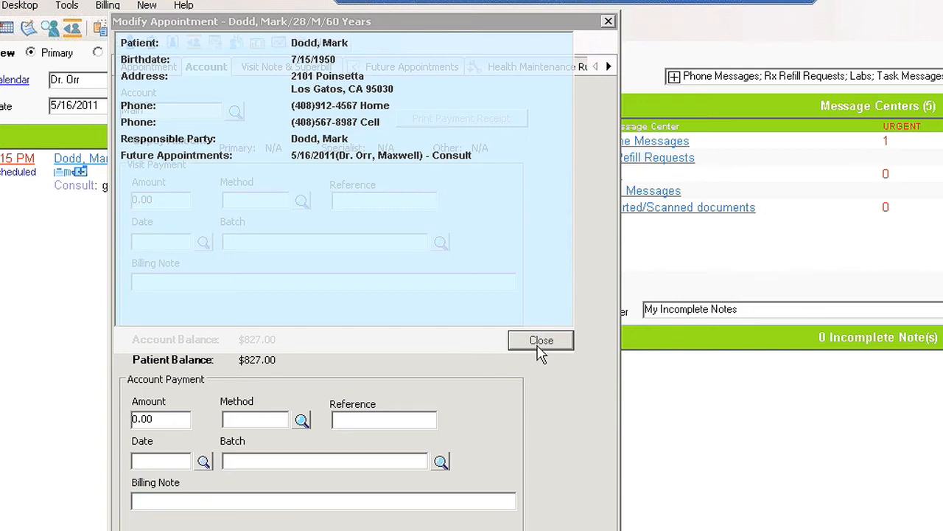
{"action": "left_click", "coordinate": [541, 341]}
{"action": "left_click", "coordinate": [427, 513]}
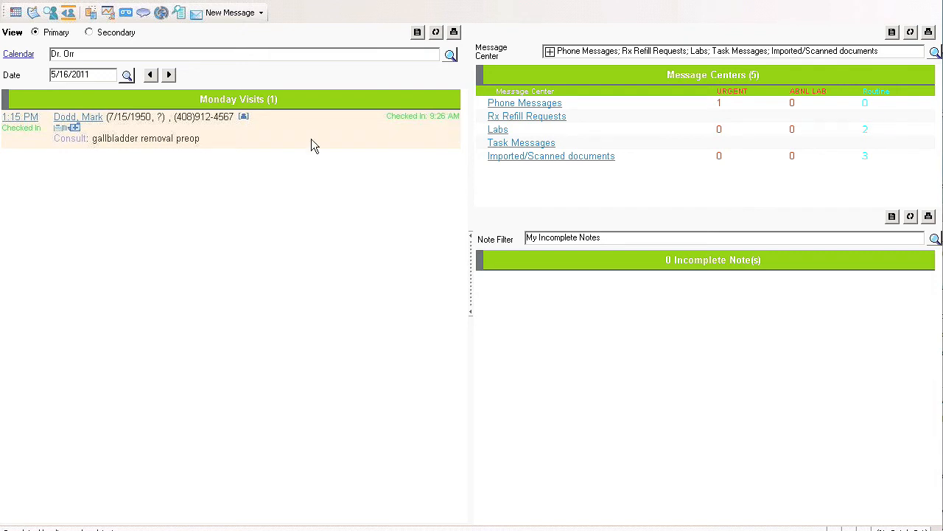
Open the checked-in patient's visit note on the Vital section and collapse the Attachments pane.
{"action": "left_click", "coordinate": [59, 128]}
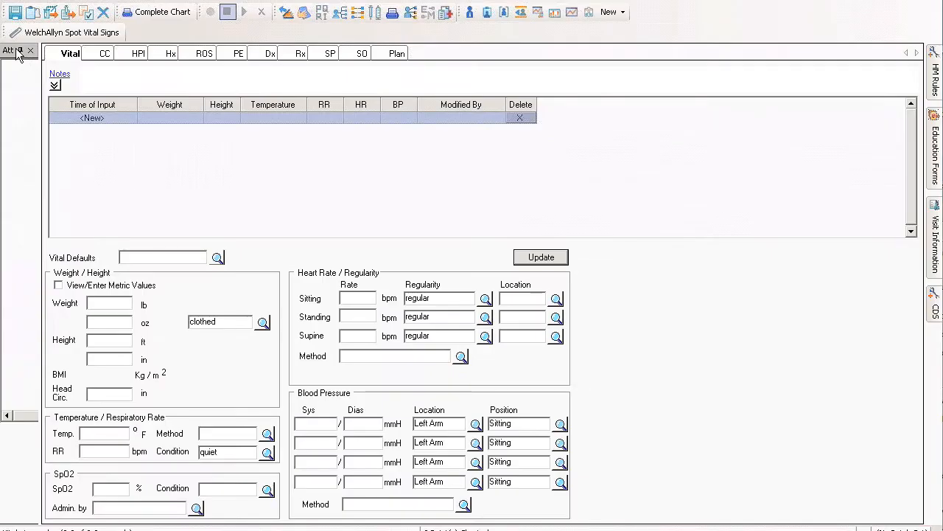
{"action": "left_click", "coordinate": [20, 51]}
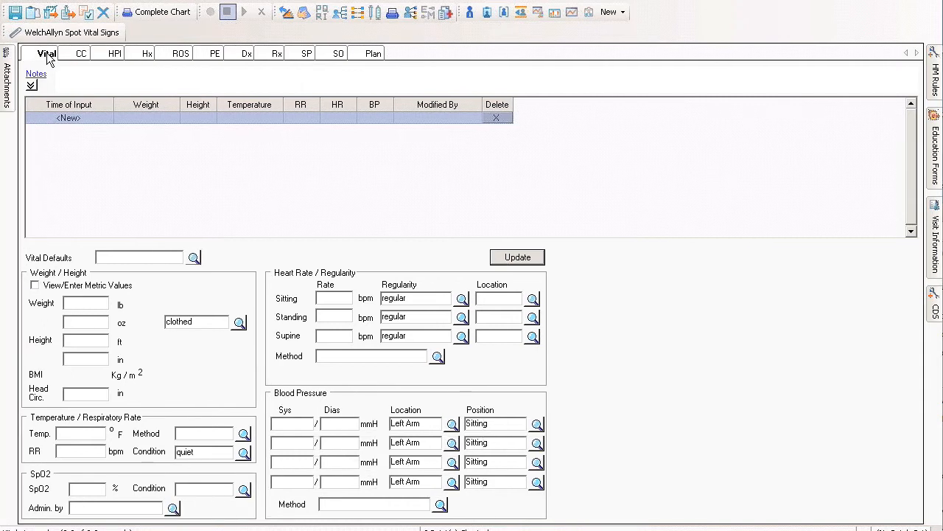
{"action": "left_click", "coordinate": [81, 301]}
Chart the General Surgery symptom "pre-op/surgery consult" as the chief complaint.
{"action": "left_click", "coordinate": [81, 53]}
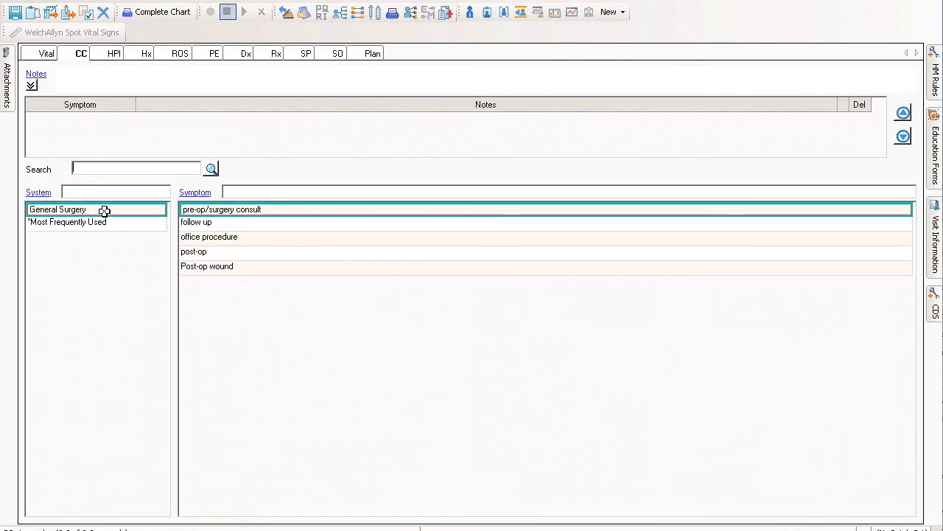
{"action": "left_click", "coordinate": [224, 213]}
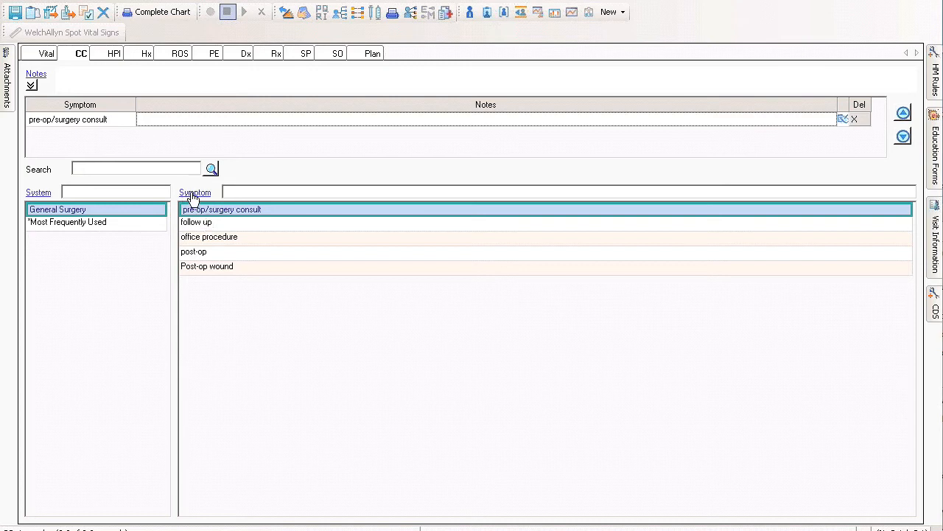
Try moving pre-op/surgery consult down and back up in the CC symptom list, and examine the care team and provider display settings.
{"action": "left_click", "coordinate": [194, 195]}
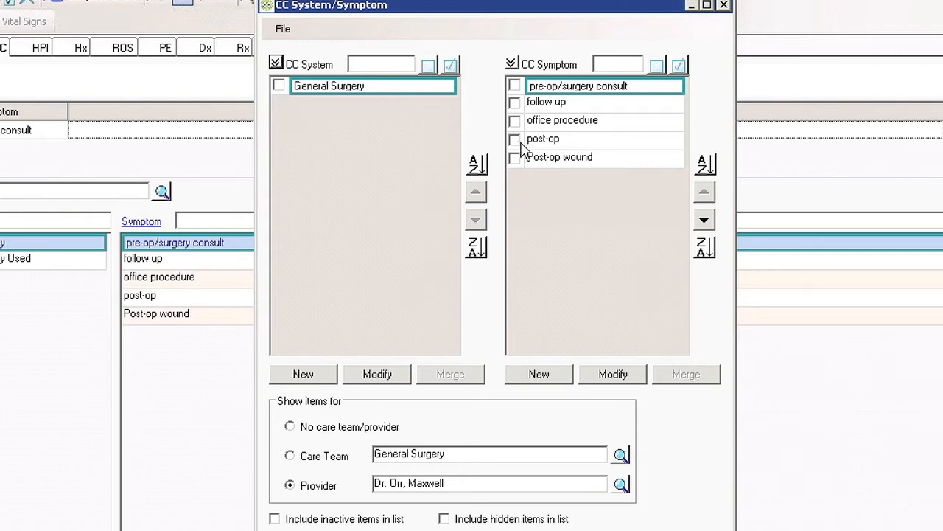
{"action": "left_click", "coordinate": [704, 220]}
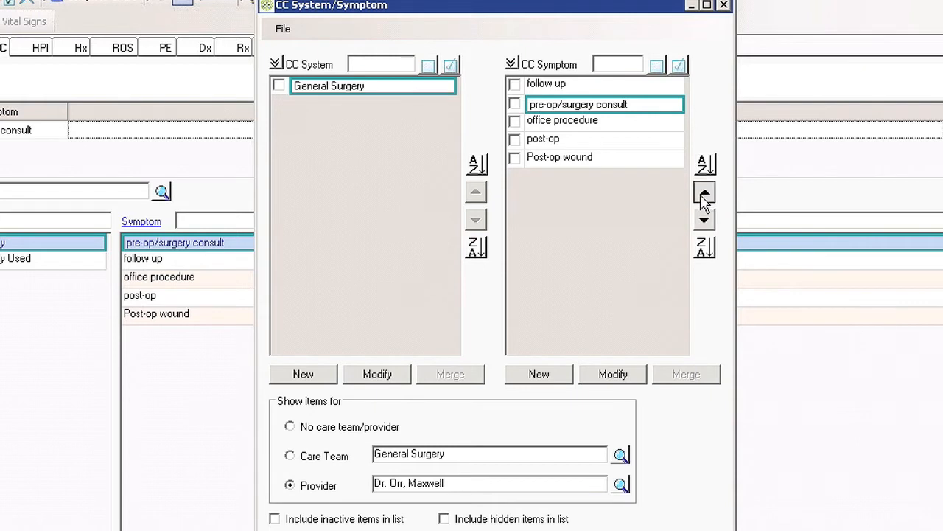
{"action": "left_click", "coordinate": [704, 191]}
{"action": "left_click_drag", "start_coordinate": [471, 486], "coordinate": [349, 487]}
{"action": "left_click_drag", "start_coordinate": [479, 456], "coordinate": [373, 456]}
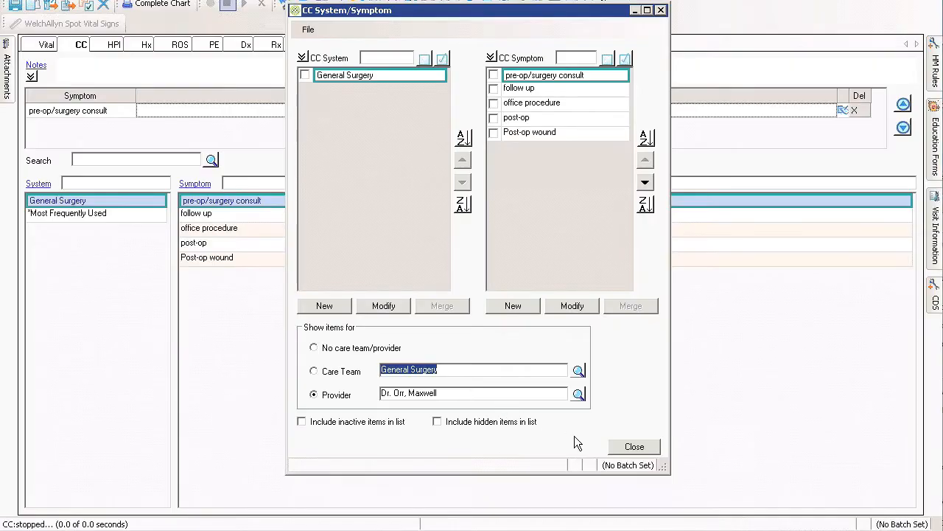
{"action": "left_click", "coordinate": [639, 448]}
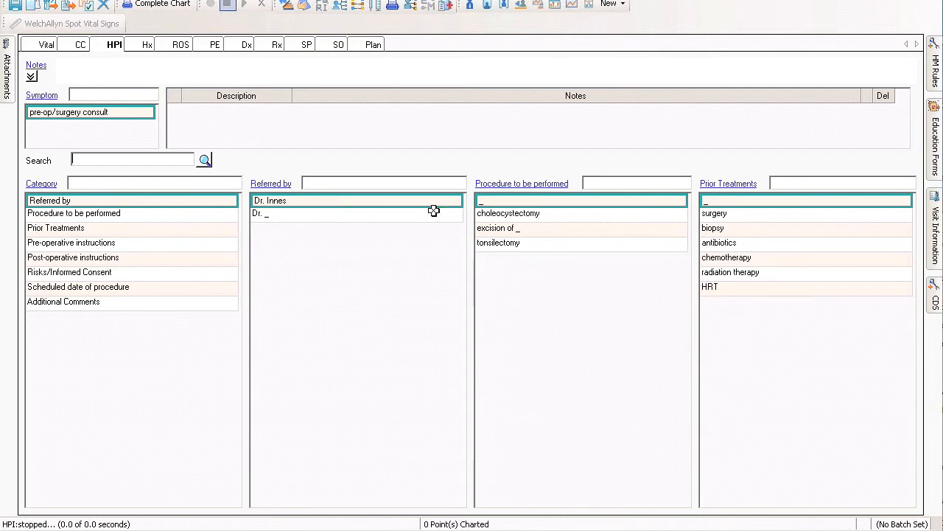
Record in the HPI the first listed referring doctor, choleocystectomy as the procedure, and no food or drink after midnight the night before.
{"action": "left_click", "coordinate": [376, 205]}
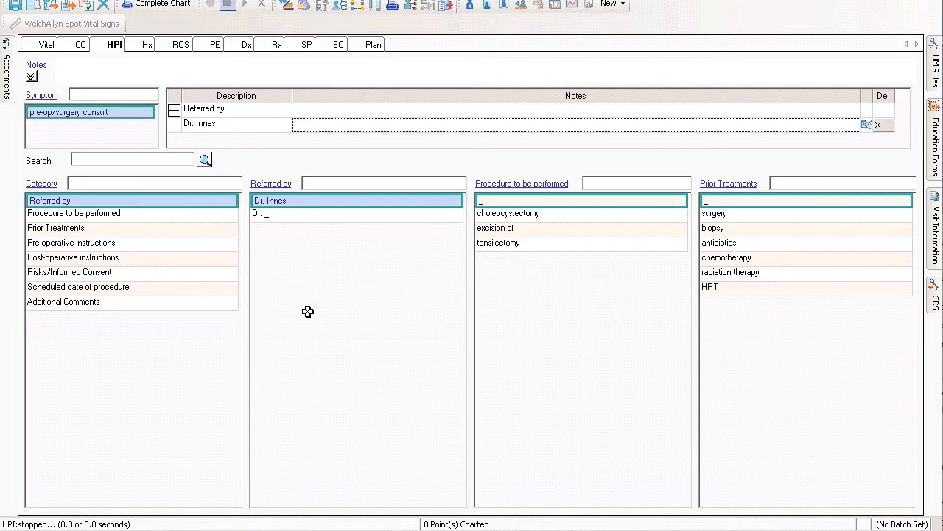
{"action": "left_click", "coordinate": [512, 214]}
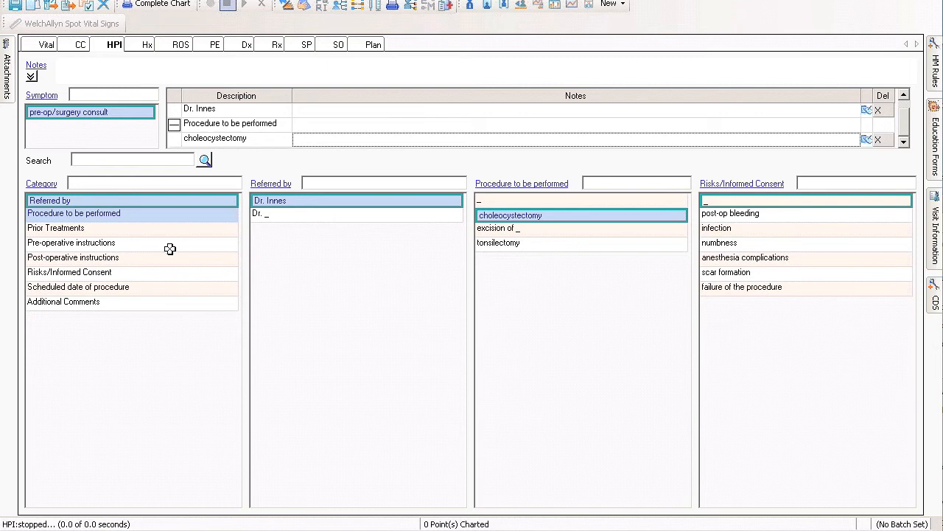
{"action": "left_click", "coordinate": [170, 247]}
{"action": "left_click", "coordinate": [286, 214]}
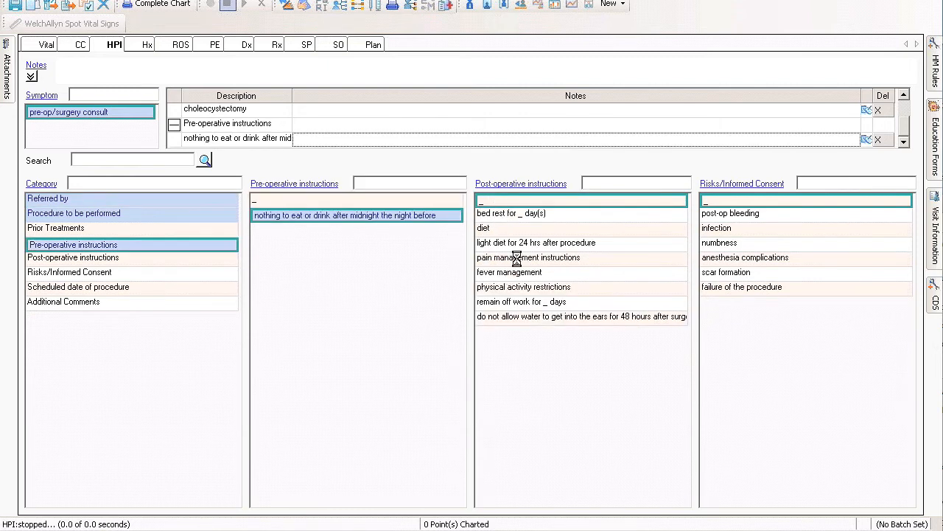
Add post-operative instructions for pain management, fever management and physical activity restrictions, plus the risks post-op bleeding, infection and numbness.
{"action": "left_click_drag", "start_coordinate": [518, 257], "coordinate": [526, 288]}
{"action": "left_click_drag", "start_coordinate": [761, 213], "coordinate": [760, 245]}
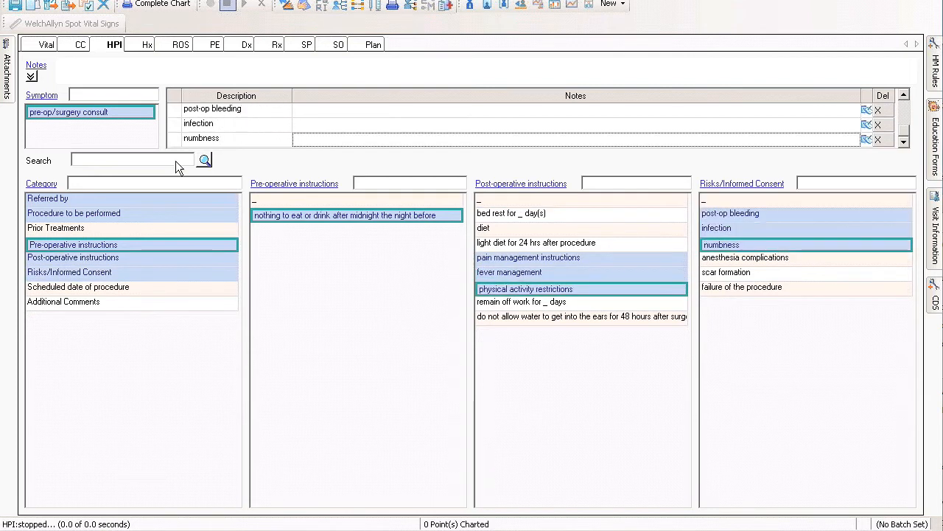
Go through the patient's Medical, Surgical and Family History and mark each one as reviewed.
{"action": "left_click", "coordinate": [146, 44]}
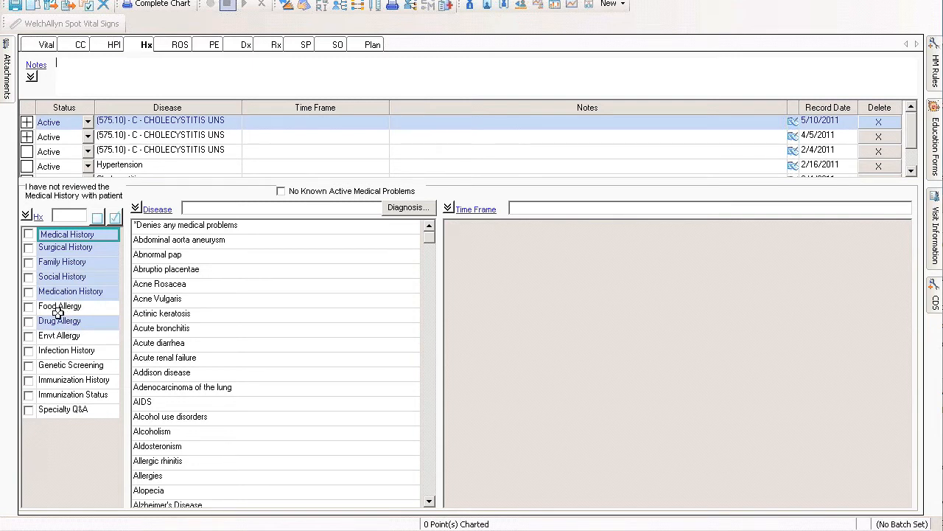
{"action": "left_click", "coordinate": [29, 234]}
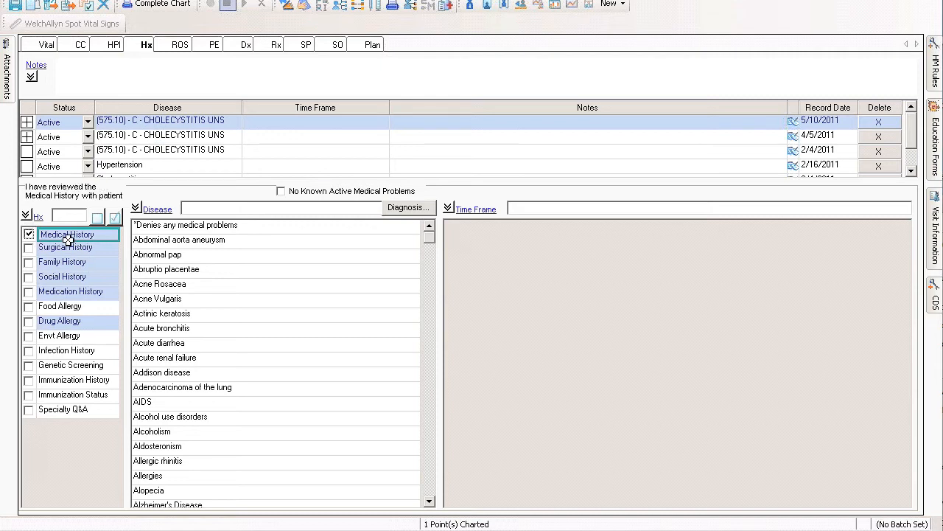
{"action": "left_click", "coordinate": [48, 249]}
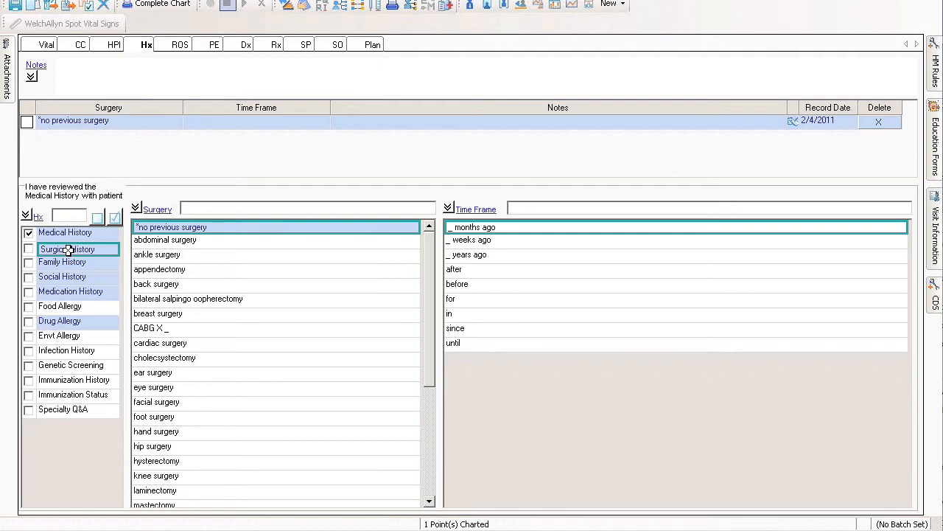
{"action": "left_click", "coordinate": [29, 251]}
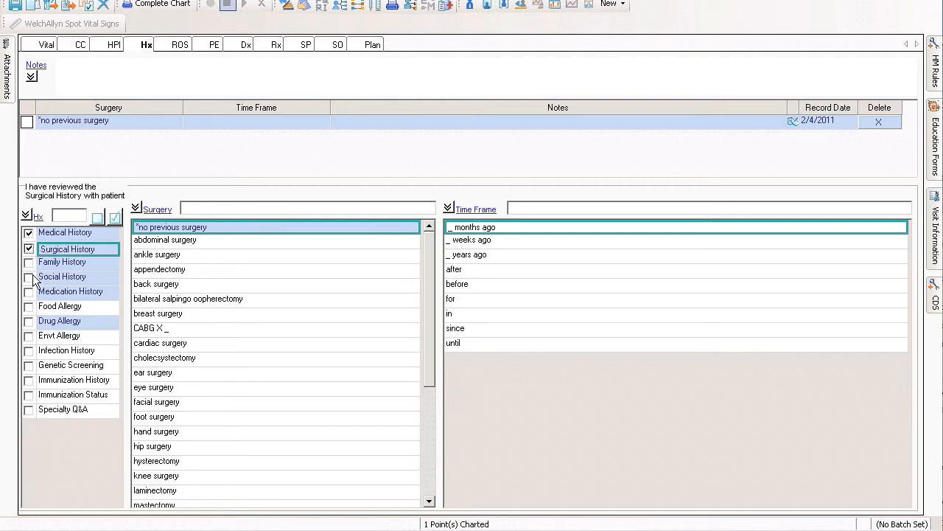
{"action": "left_click", "coordinate": [64, 263]}
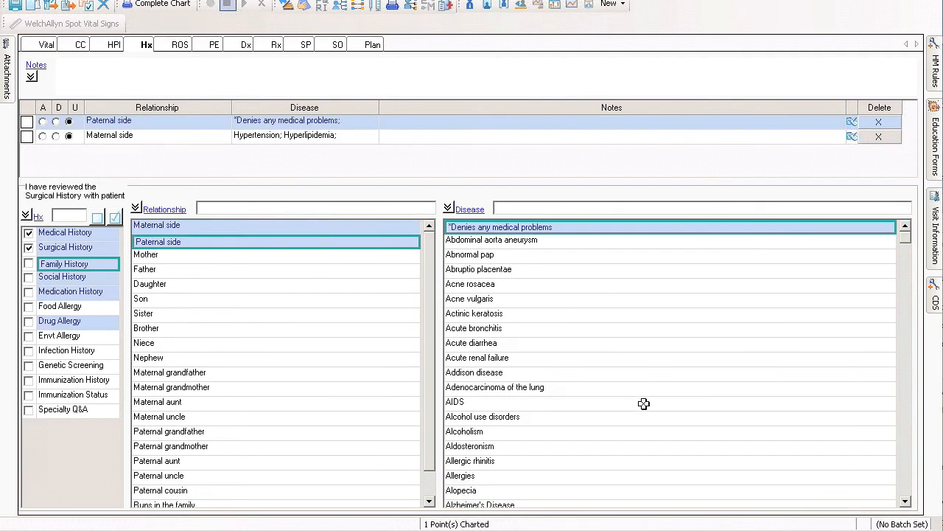
{"action": "left_click", "coordinate": [29, 264]}
Mark the Social History and Medication History as reviewed with the patient, and open the Drug Allergy history.
{"action": "left_click", "coordinate": [52, 277]}
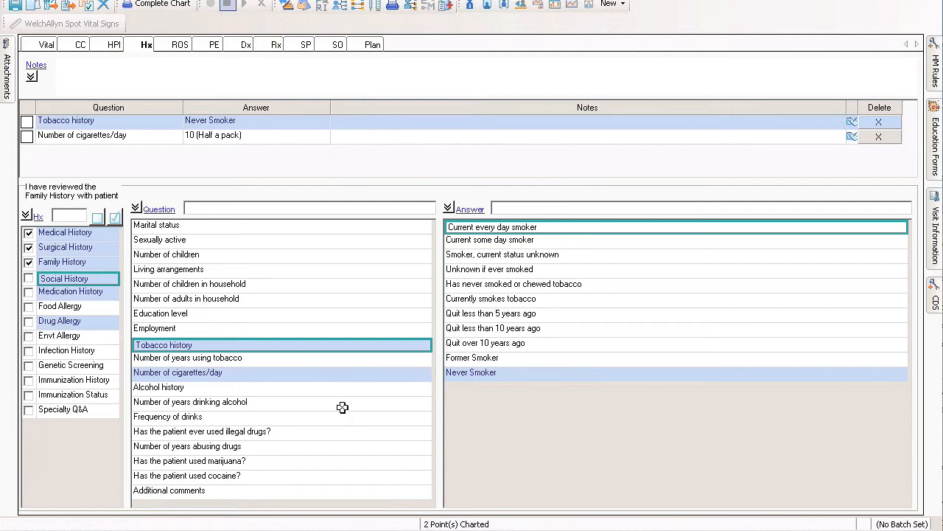
{"action": "left_click", "coordinate": [145, 46]}
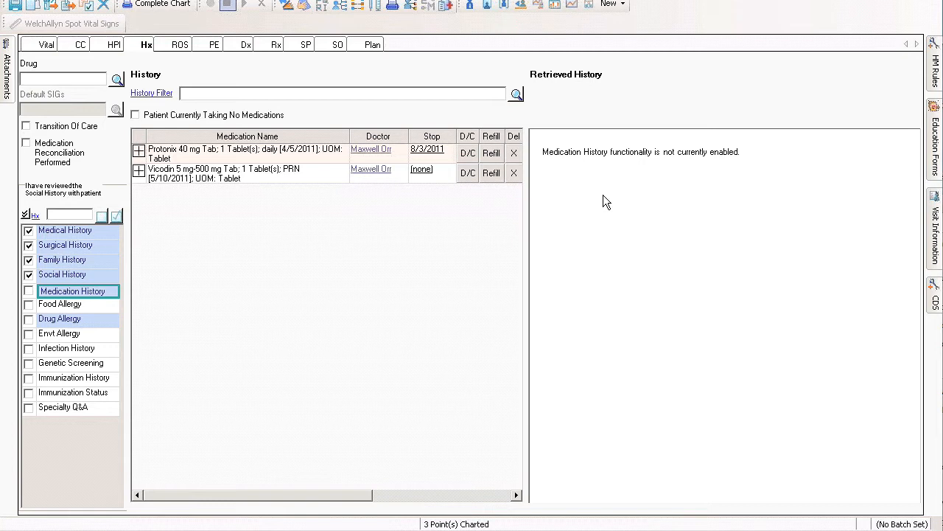
{"action": "left_click", "coordinate": [29, 292]}
{"action": "left_click", "coordinate": [59, 318]}
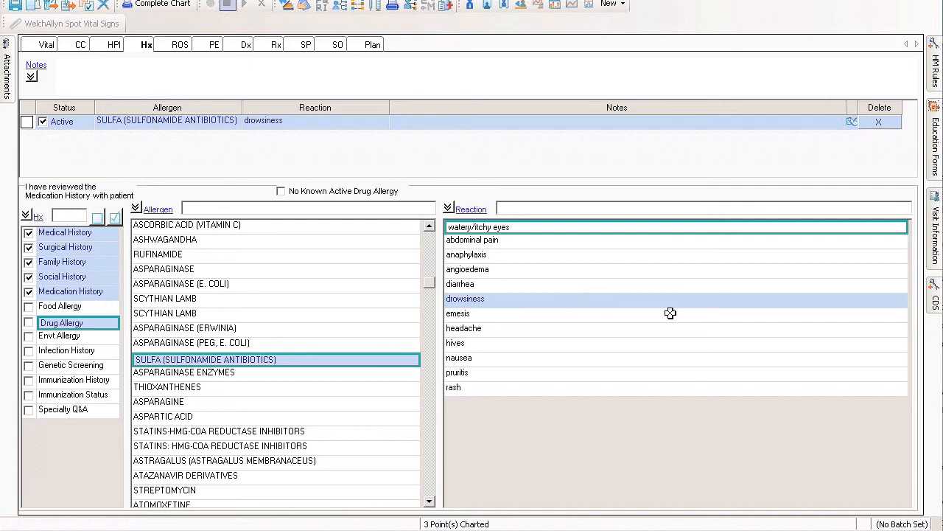
Create a new attachment for the visit note from the existing Advance Beneficiary Notice image.
{"action": "mouse_move", "coordinate": [9, 68]}
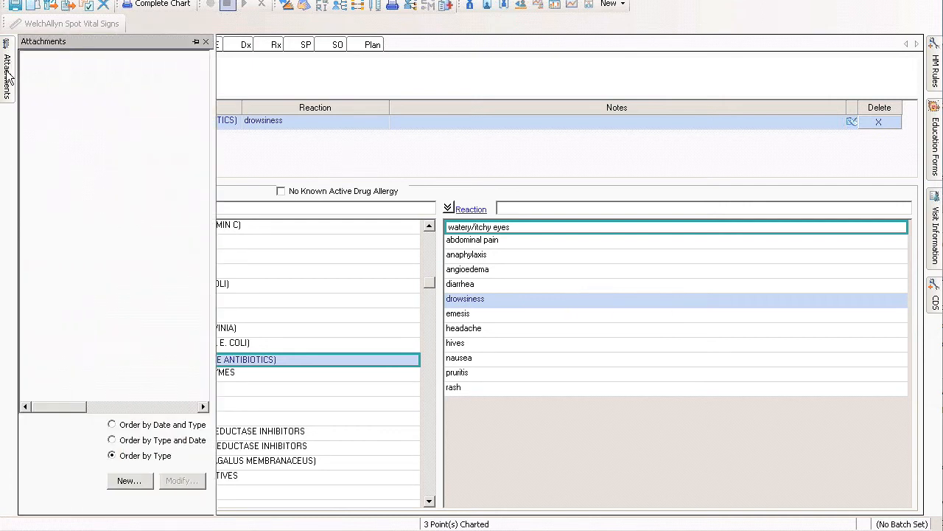
{"action": "left_click", "coordinate": [128, 480]}
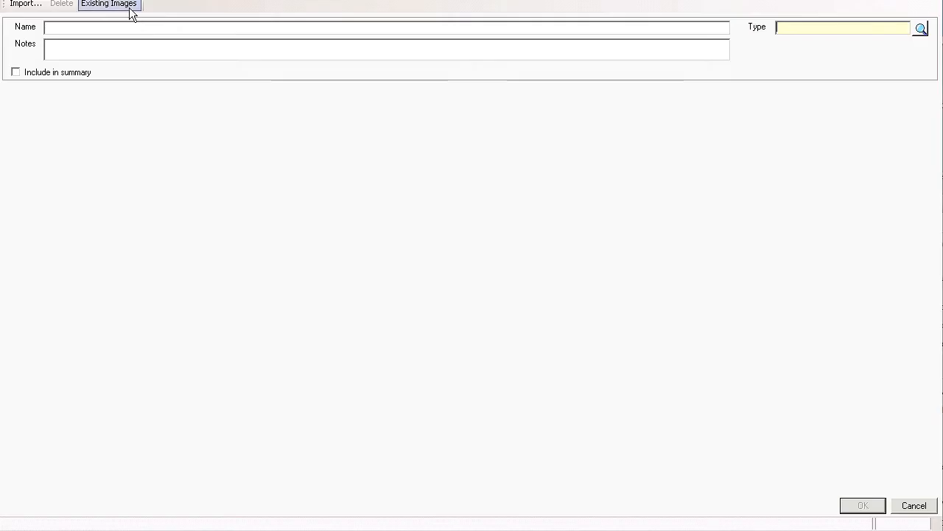
{"action": "left_click", "coordinate": [129, 9]}
{"action": "left_click", "coordinate": [411, 117]}
{"action": "double_click", "coordinate": [412, 108]}
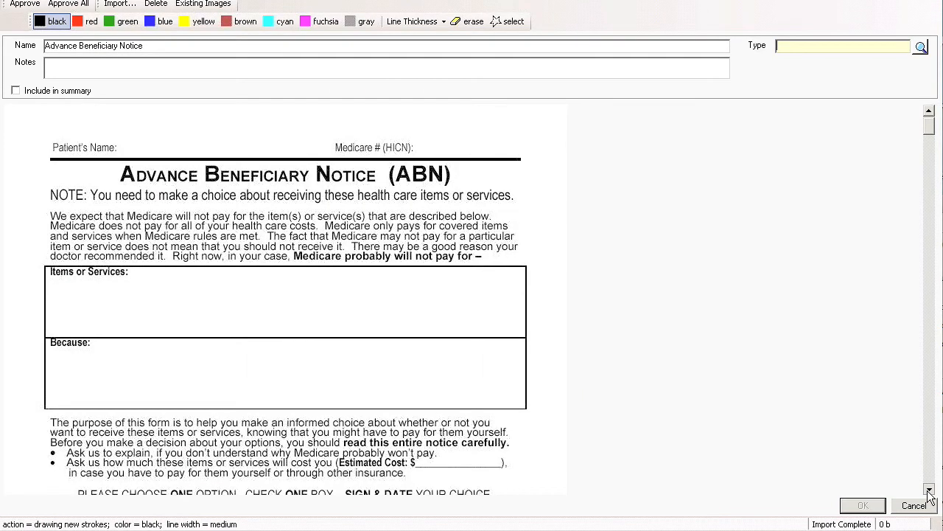
Draw a freehand signature in black on the patient signature line of the Advance Beneficiary Notice and file it as type Consents.
{"action": "left_click", "coordinate": [929, 491]}
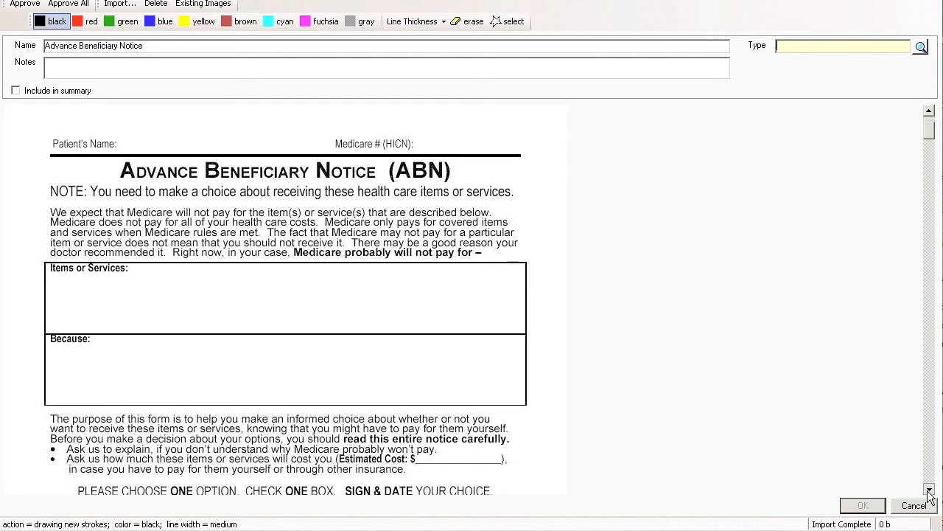
{"action": "scroll", "coordinate": [930, 444], "scroll_direction": "down", "scroll_amount": 4}
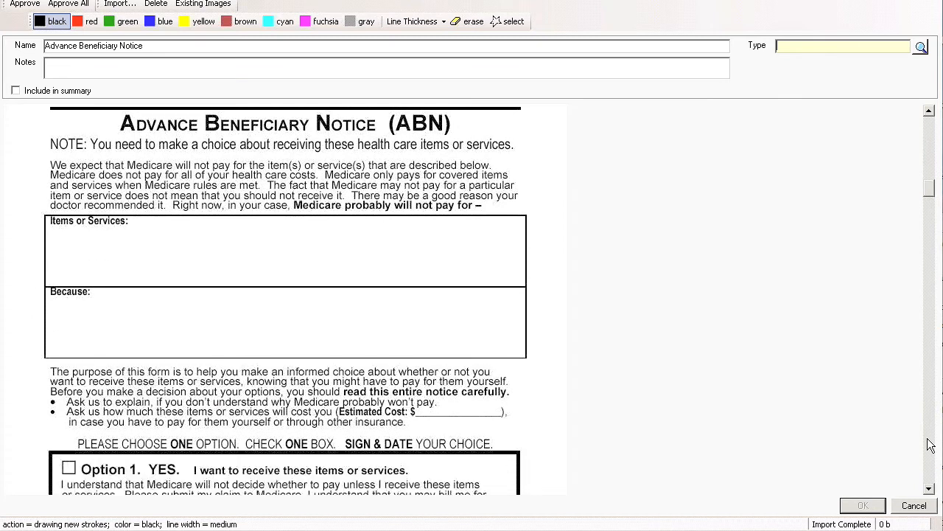
{"action": "scroll", "coordinate": [930, 444], "scroll_direction": "down", "scroll_amount": 5}
{"action": "scroll", "coordinate": [932, 354], "scroll_direction": "down", "scroll_amount": 6}
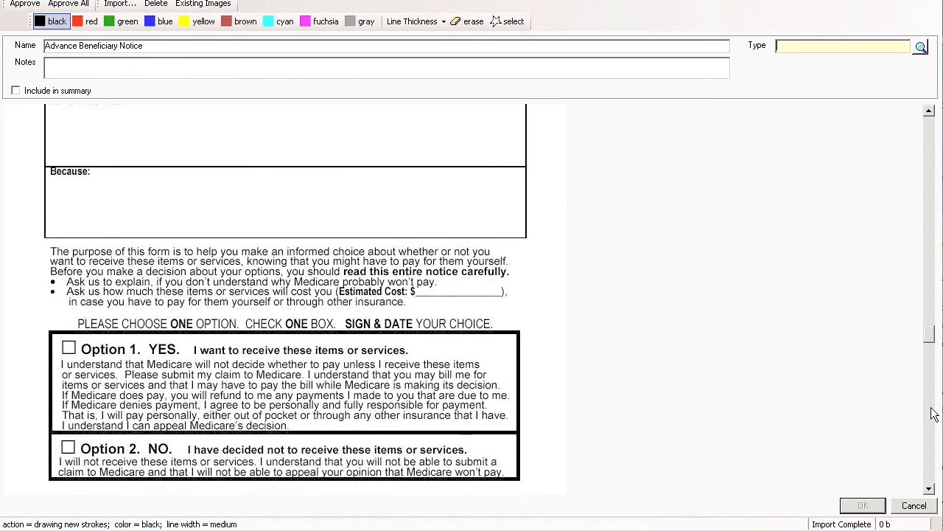
{"action": "mouse_move", "coordinate": [204, 421]}
{"action": "left_mouse_down"}
{"action": "mouse_move", "coordinate": [216, 402]}
{"action": "mouse_move", "coordinate": [377, 357]}
{"action": "mouse_move", "coordinate": [544, 366]}
{"action": "left_mouse_up"}
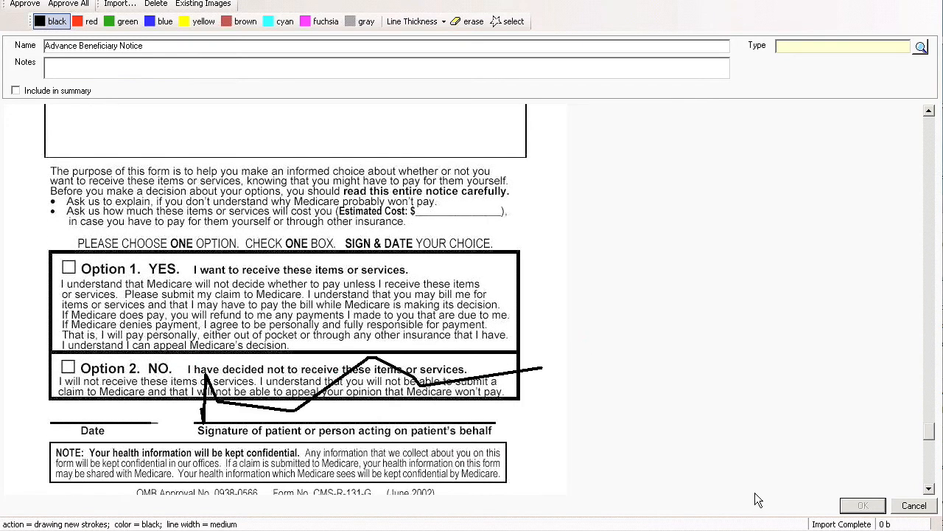
{"action": "left_click", "coordinate": [914, 48]}
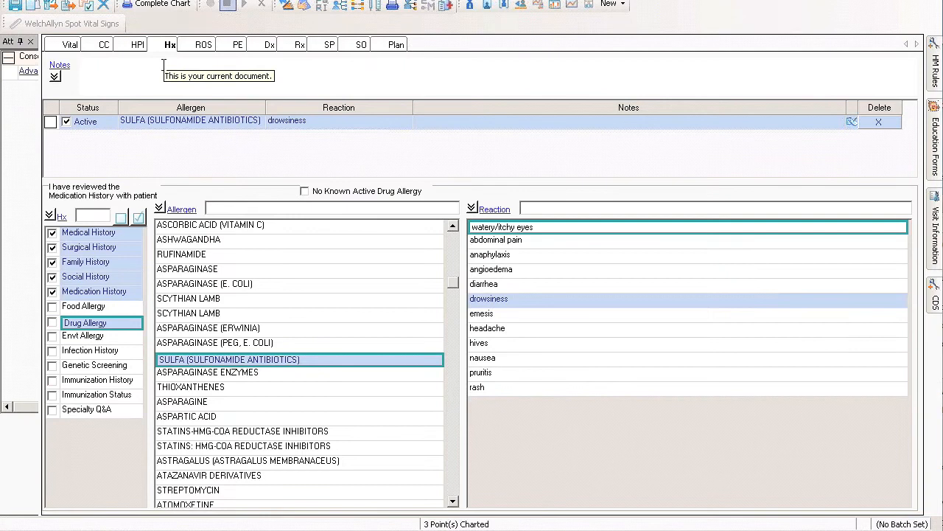
Save the visit note and set the status of the patient's 1:15 PM appointment to Exam Room 1.
{"action": "left_click", "coordinate": [16, 6]}
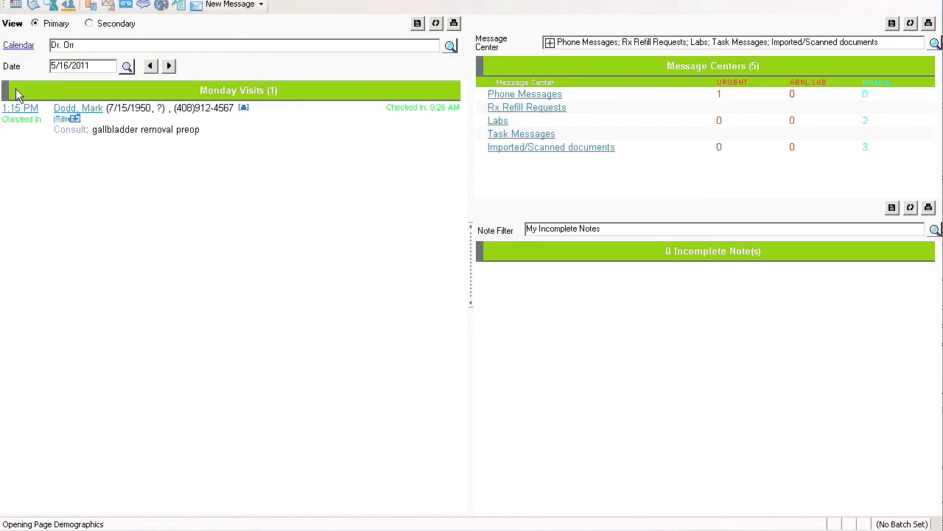
{"action": "double_click", "coordinate": [54, 122]}
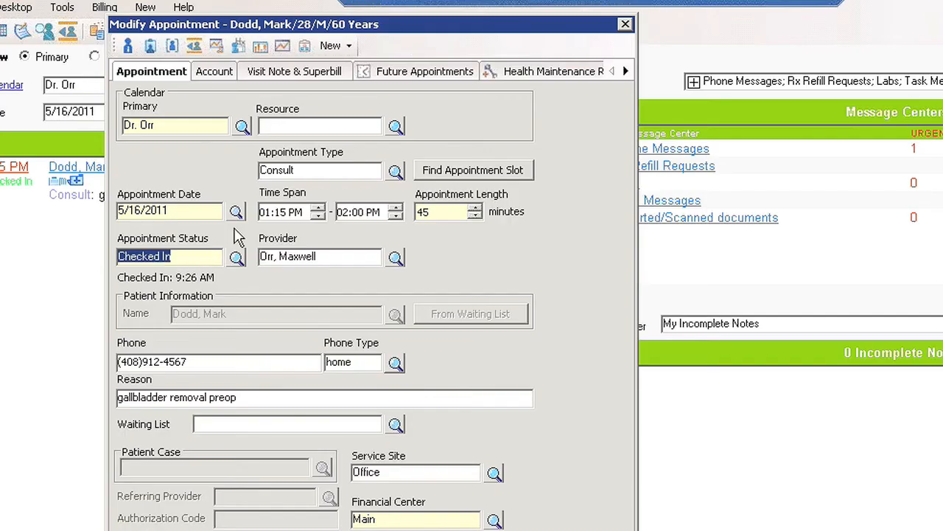
{"action": "type", "text": "ex"}
{"action": "key", "text": "Tab"}
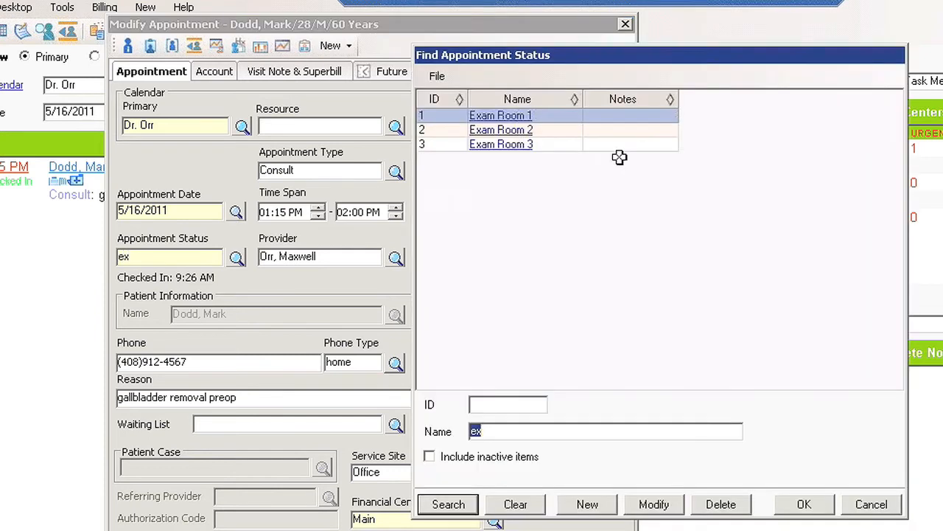
{"action": "double_click", "coordinate": [505, 117]}
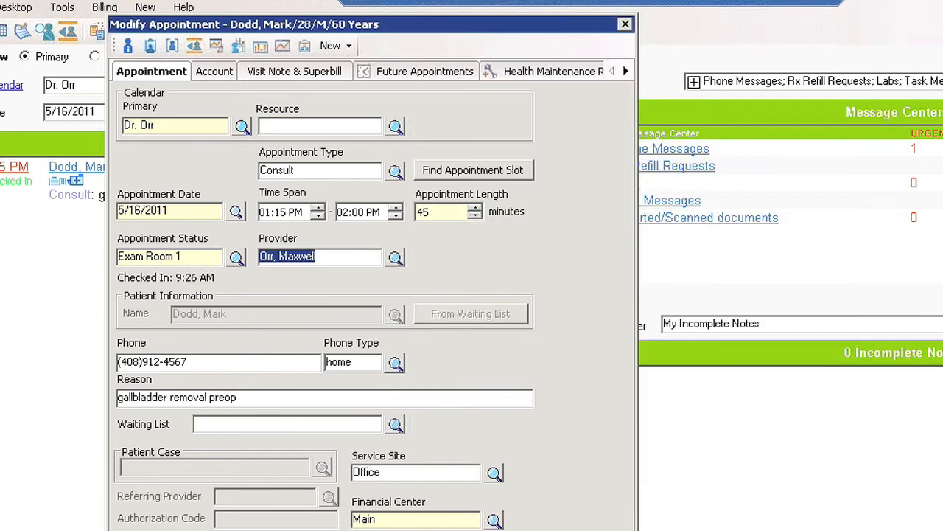
{"action": "left_click", "coordinate": [472, 518]}
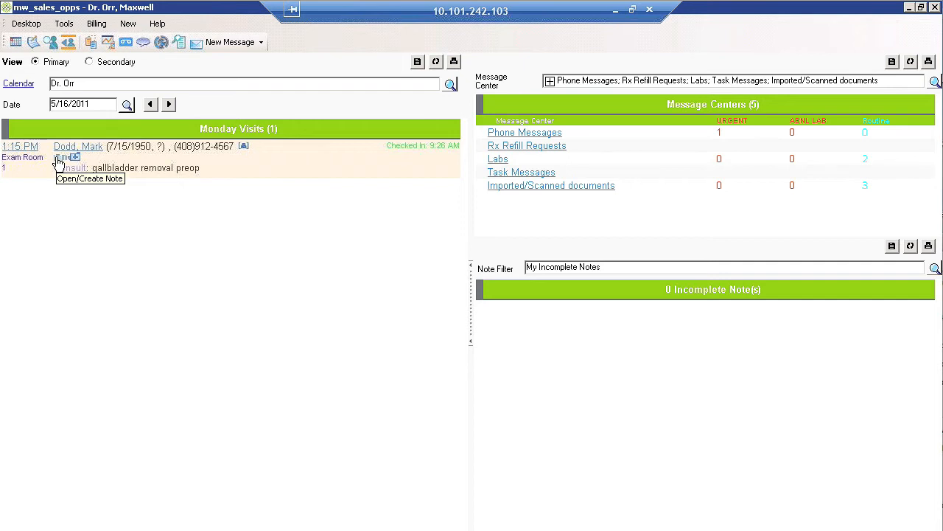
Review the patient's one-page summary, from active problems and medications through results and visit notes, and look over the chart attachments.
{"action": "left_click", "coordinate": [244, 147]}
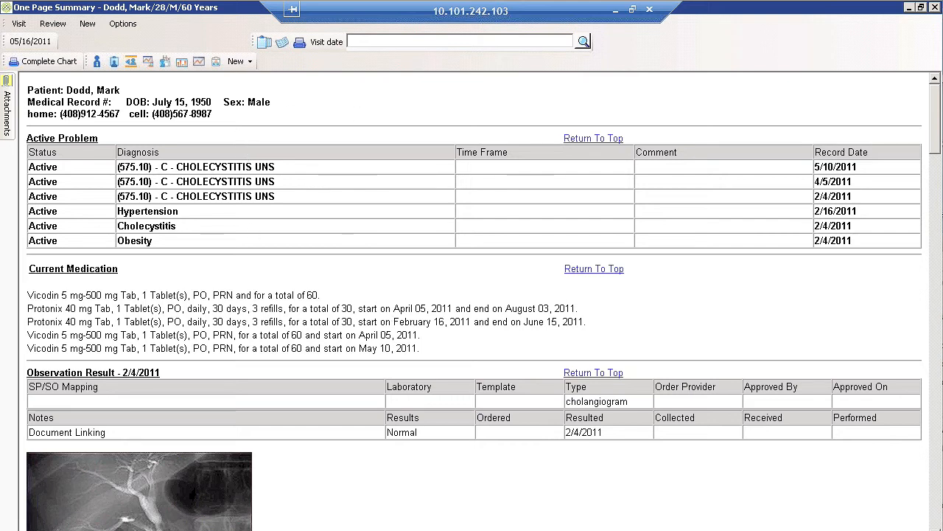
{"action": "scroll", "coordinate": [472, 302], "scroll_direction": "down", "scroll_amount": 6}
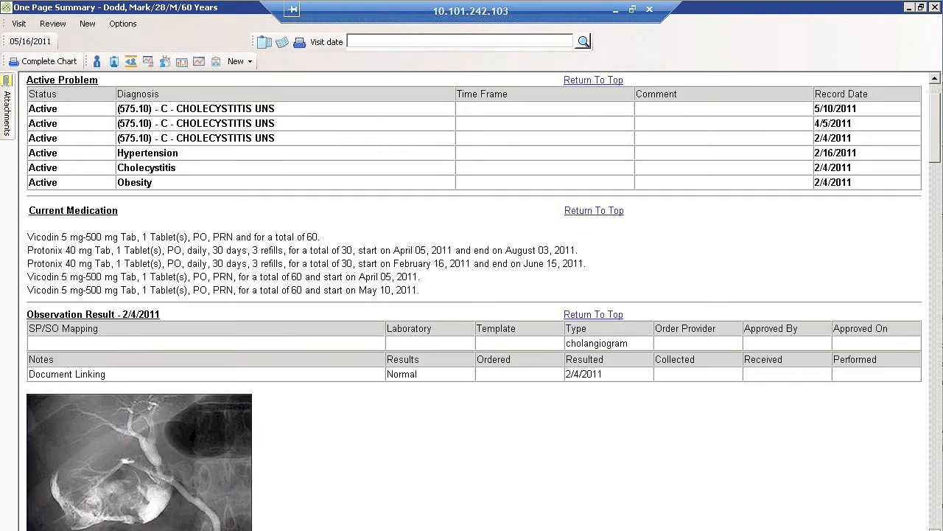
{"action": "scroll", "coordinate": [333, 110], "scroll_direction": "down", "scroll_amount": 2}
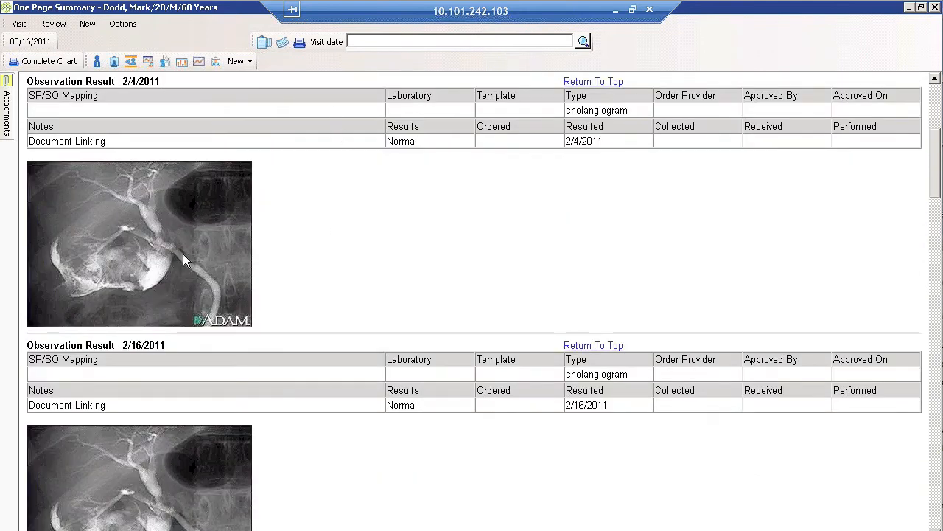
{"action": "scroll", "coordinate": [931, 492], "scroll_direction": "down", "scroll_amount": 8}
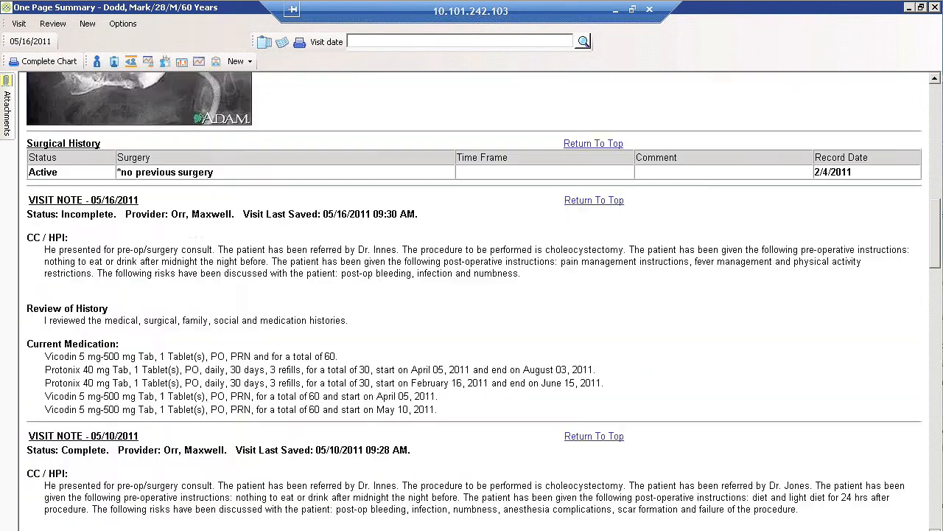
{"action": "scroll", "coordinate": [213, 213], "scroll_direction": "down", "scroll_amount": 1}
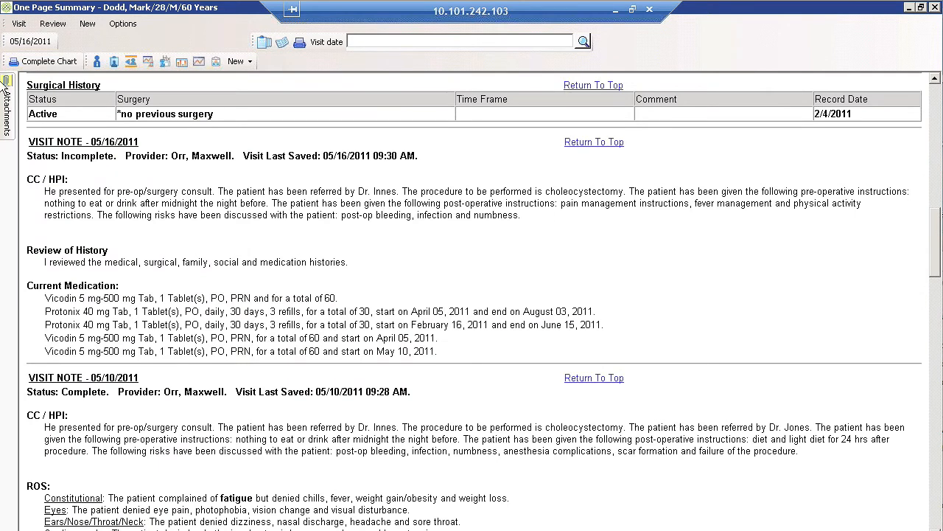
{"action": "mouse_move", "coordinate": [6, 110]}
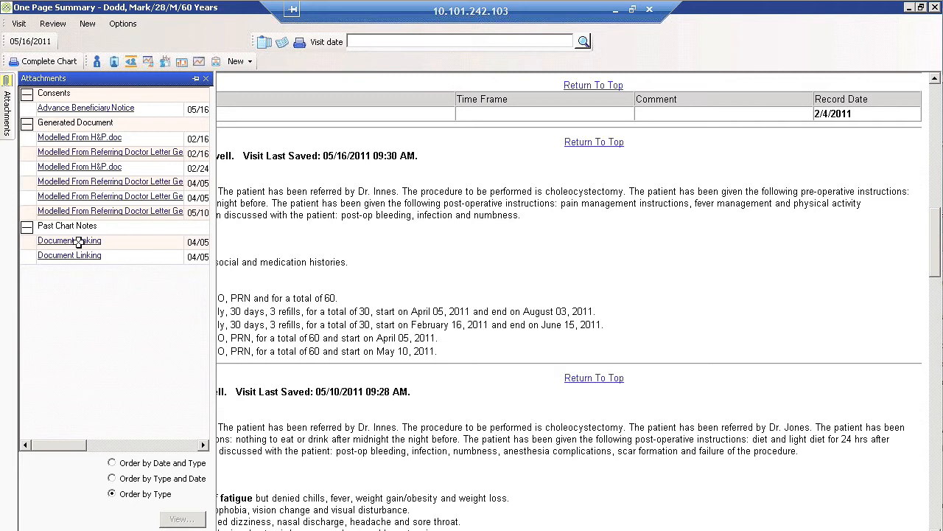
{"action": "left_click", "coordinate": [197, 80]}
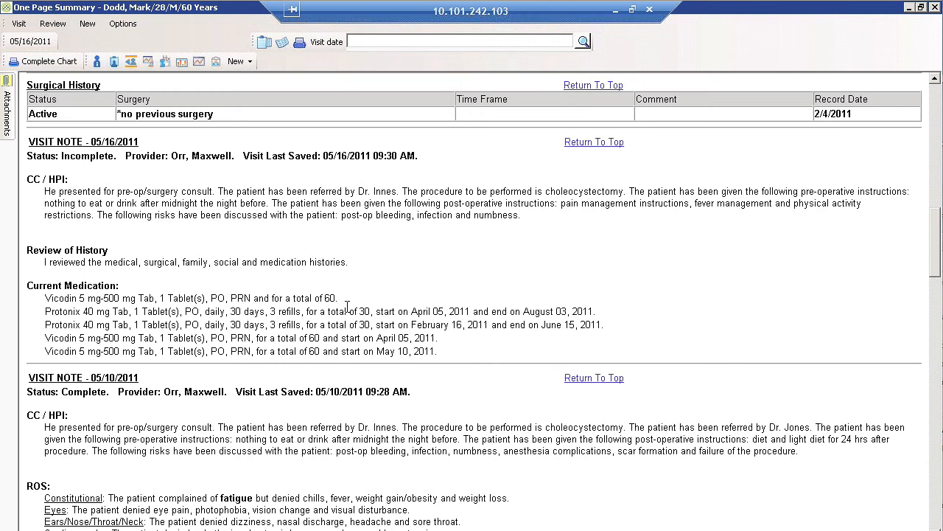
Reopen the 5/16/2011 visit note and chart all Review of Systems categories with default negatives, except fatigue as present.
{"action": "left_click", "coordinate": [20, 44]}
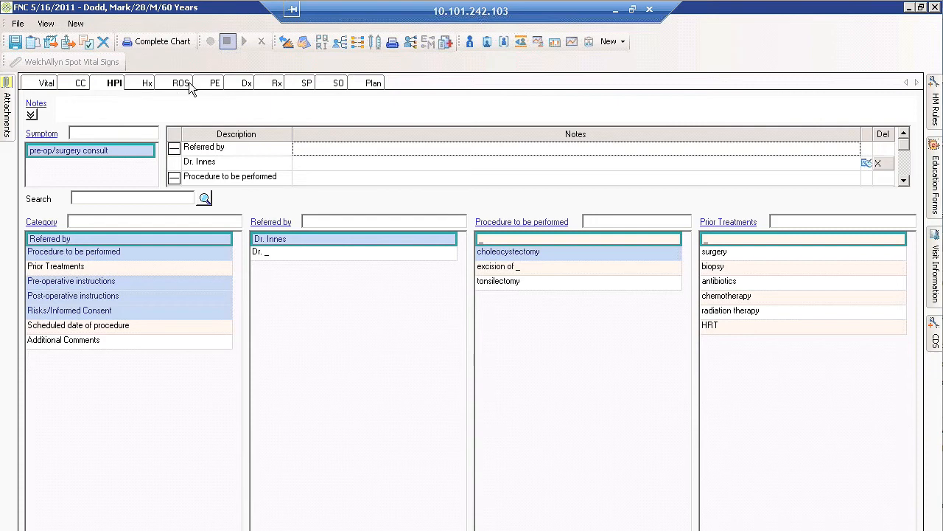
{"action": "left_click", "coordinate": [179, 84]}
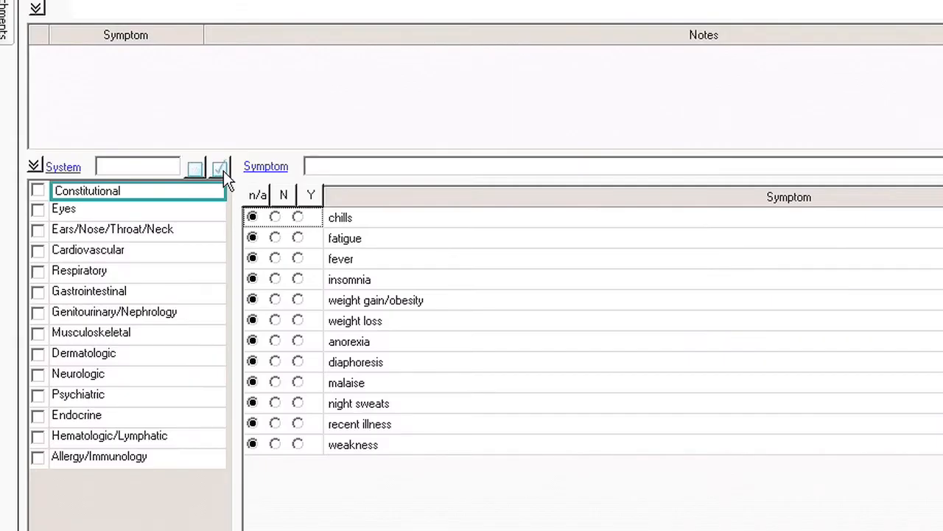
{"action": "left_click", "coordinate": [221, 169]}
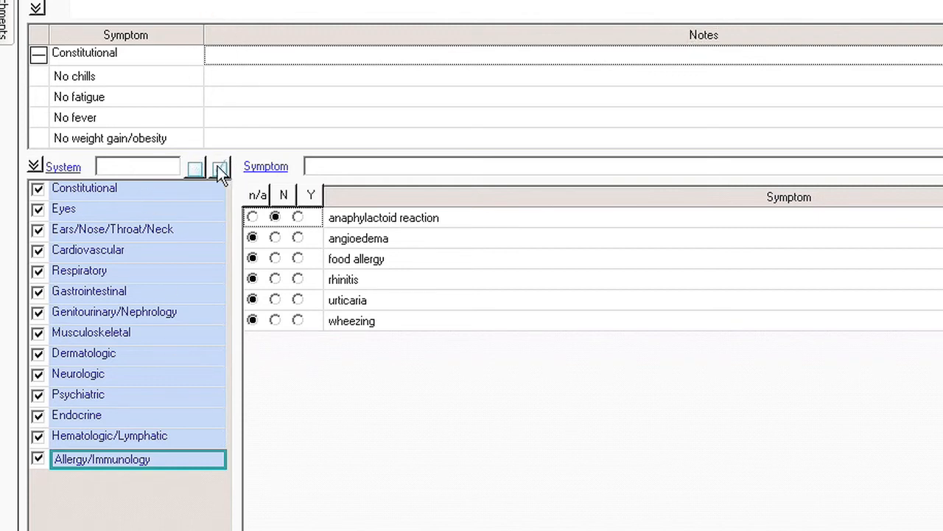
{"action": "left_click", "coordinate": [211, 190]}
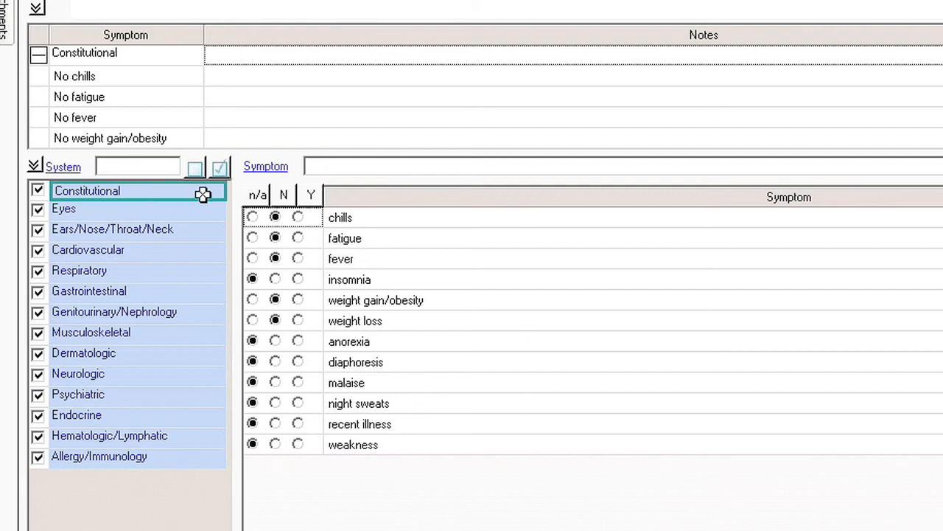
{"action": "left_click", "coordinate": [298, 238]}
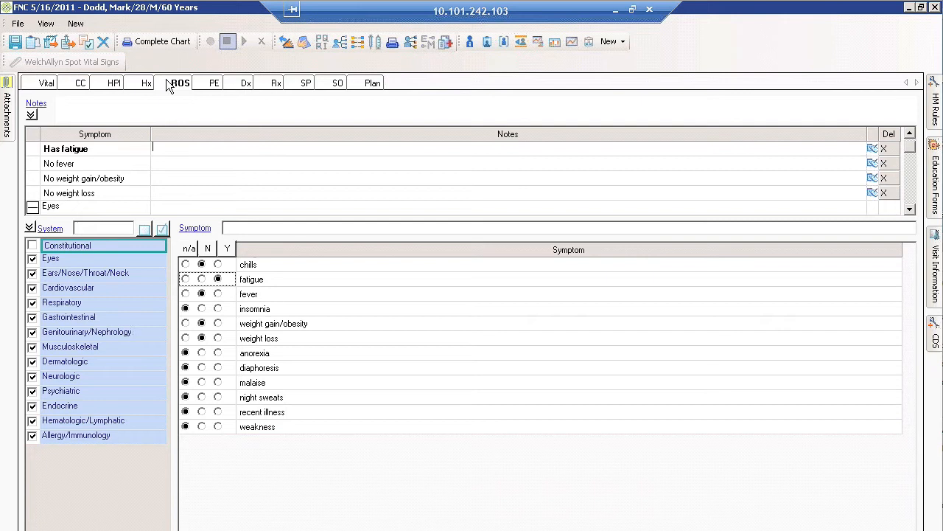
Chart default normal findings for the physical exam and add rebound tenderness in the right upper quadrant of the abdominal exam.
{"action": "left_click", "coordinate": [214, 85]}
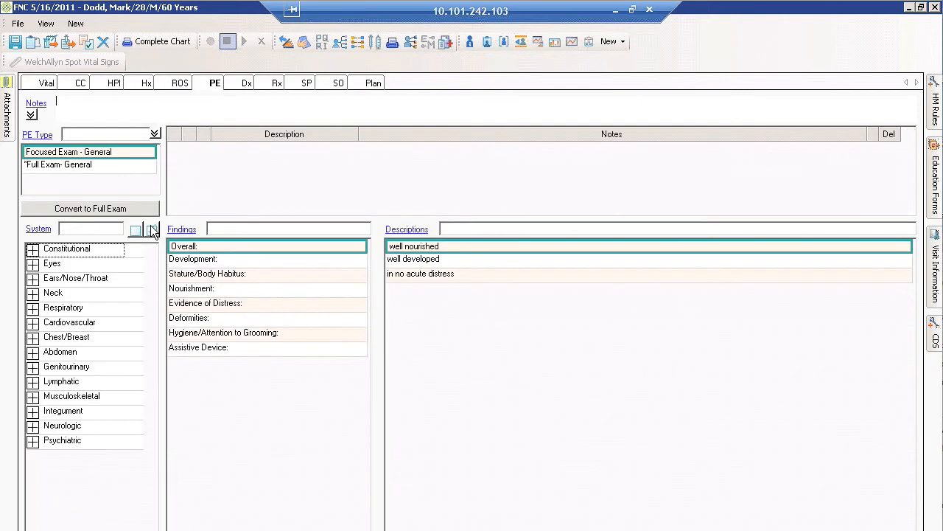
{"action": "left_click", "coordinate": [152, 231]}
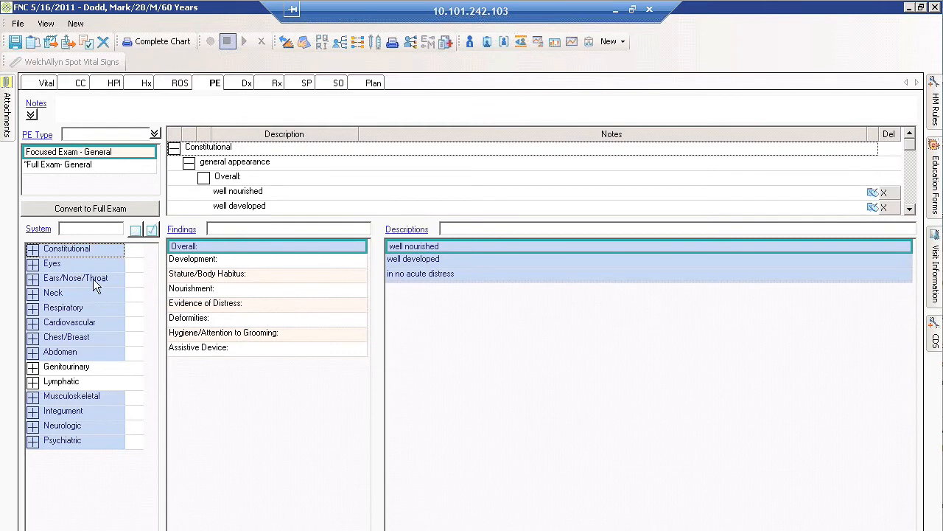
{"action": "left_click", "coordinate": [32, 352]}
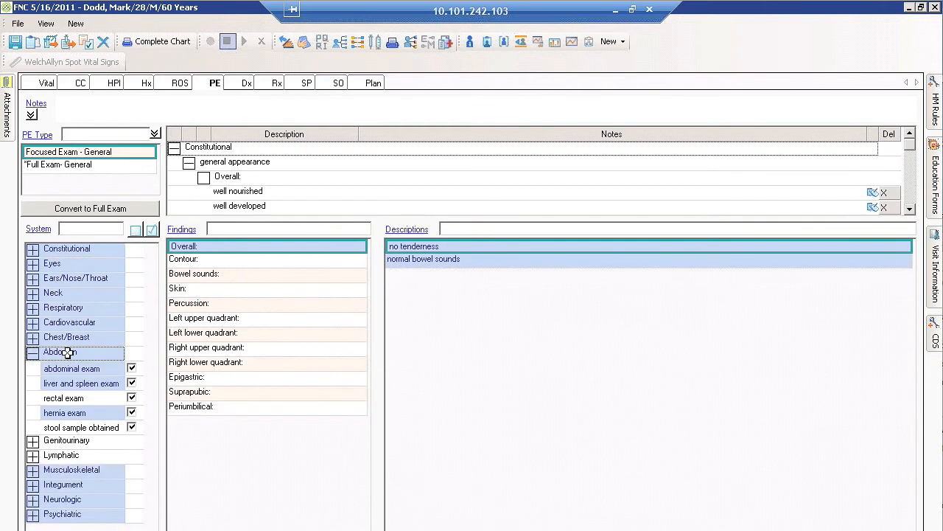
{"action": "left_click", "coordinate": [76, 369]}
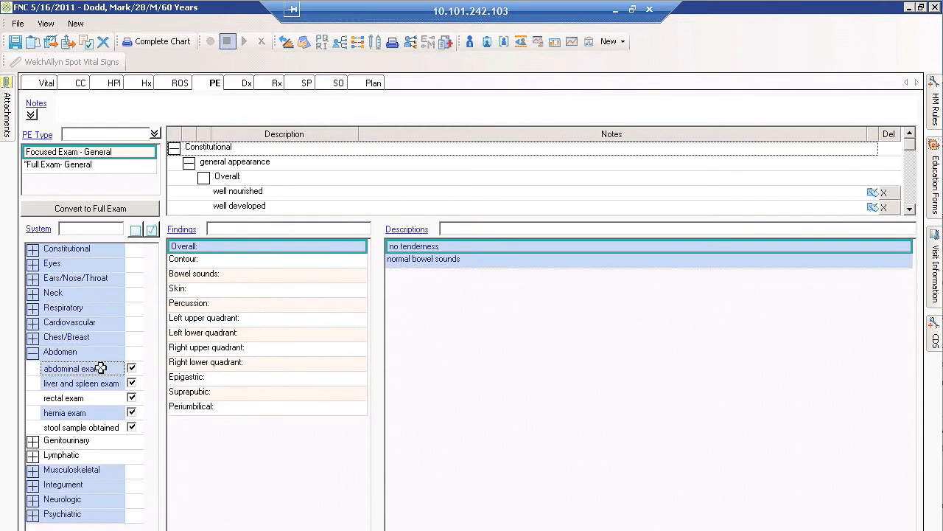
{"action": "left_click", "coordinate": [262, 349]}
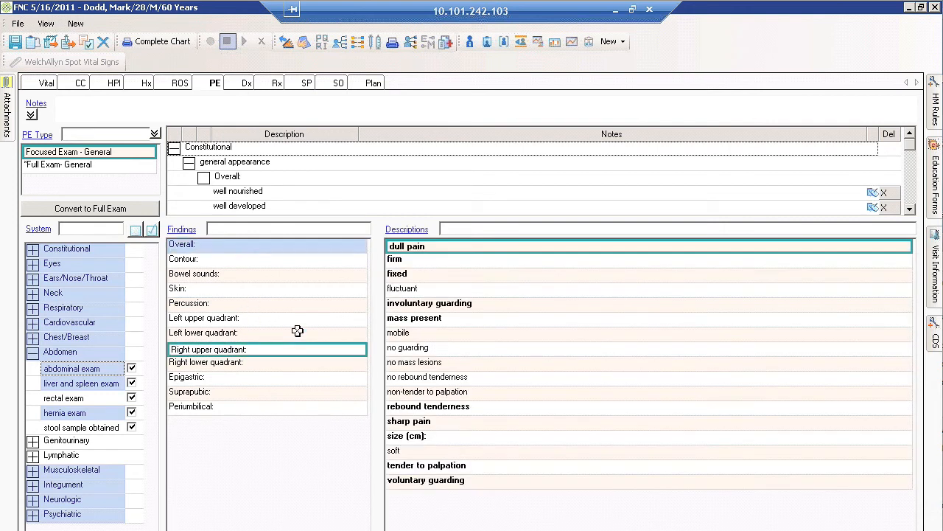
{"action": "left_click", "coordinate": [431, 406]}
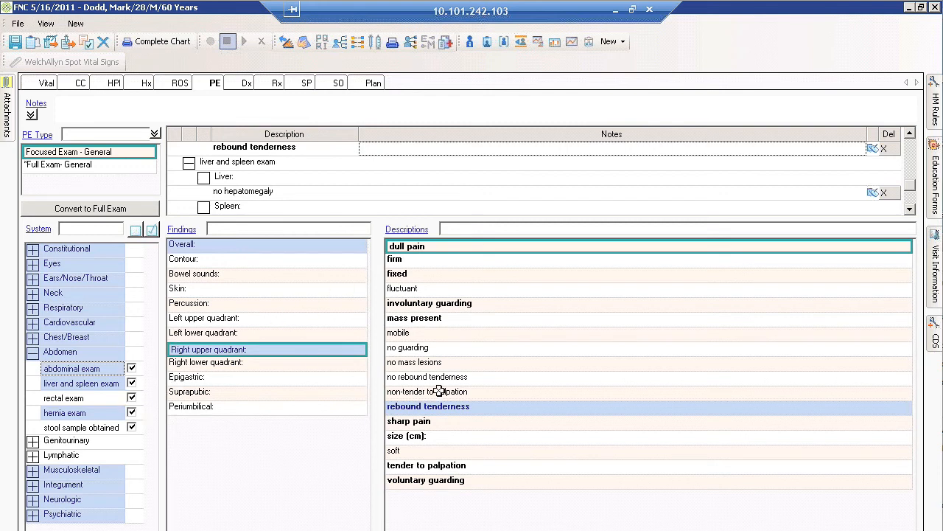
Enter "type, dragon," in the physical exam notes, append the saved quick note "quick notes elimitate typing", and open the diagnosis section.
{"action": "left_click", "coordinate": [222, 99]}
{"action": "type", "text": "type, dro"}
{"action": "key", "text": "BackSpace"}
{"action": "type", "text": "agon,"}
{"action": "left_click", "coordinate": [37, 107]}
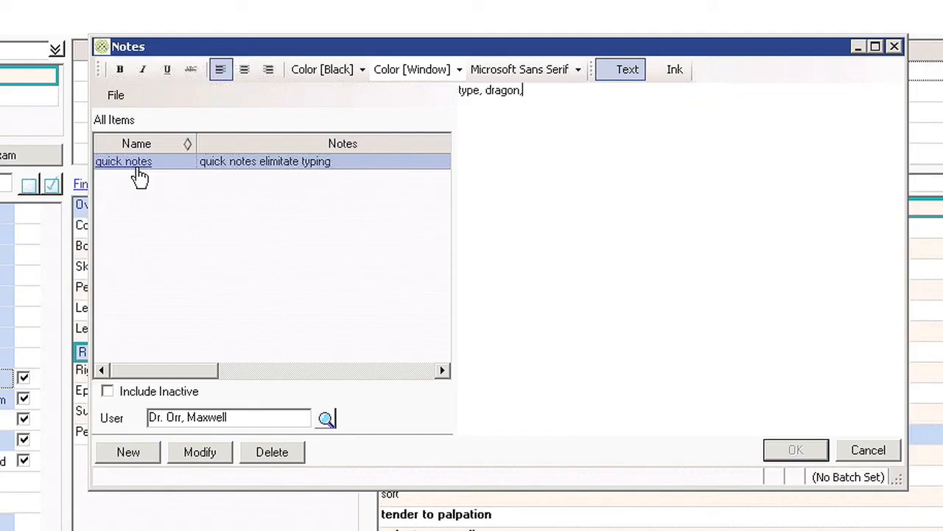
{"action": "double_click", "coordinate": [136, 171]}
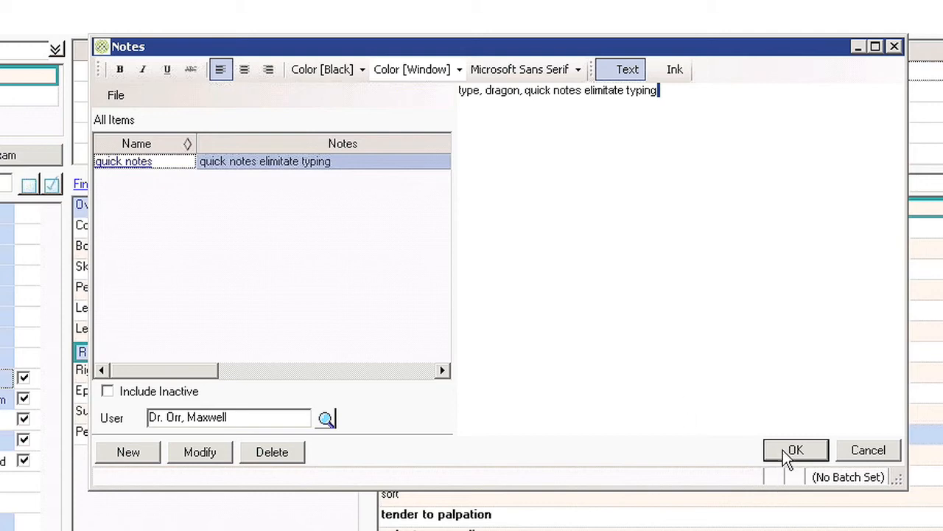
{"action": "left_click", "coordinate": [789, 455]}
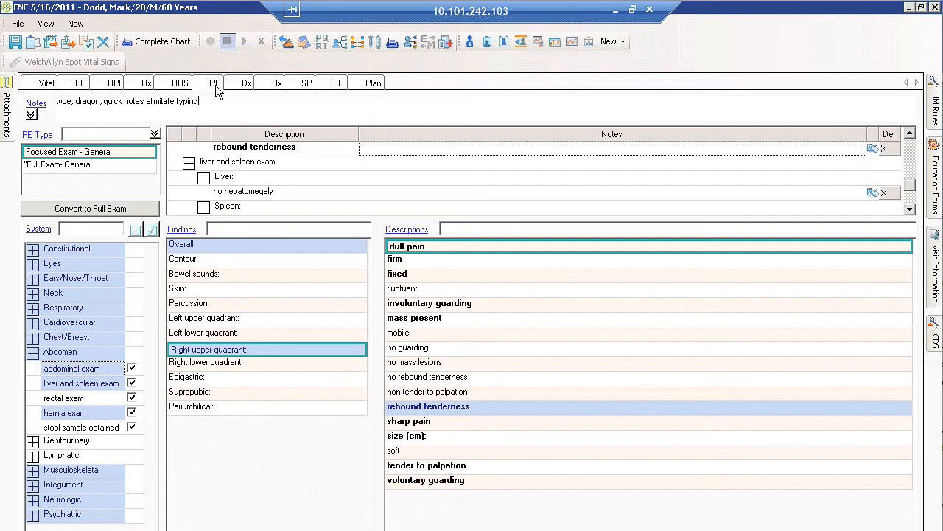
{"action": "left_click", "coordinate": [243, 85]}
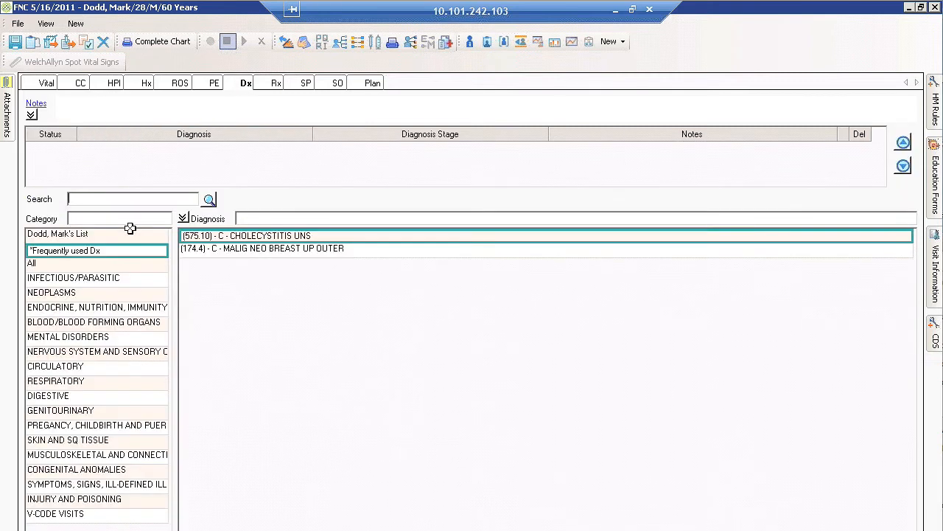
Look through the diagnosis categories and add (575.10) CHOLECYSTITIS UNS from the frequently used list, dismissing its diagnosis history.
{"action": "left_click", "coordinate": [151, 237]}
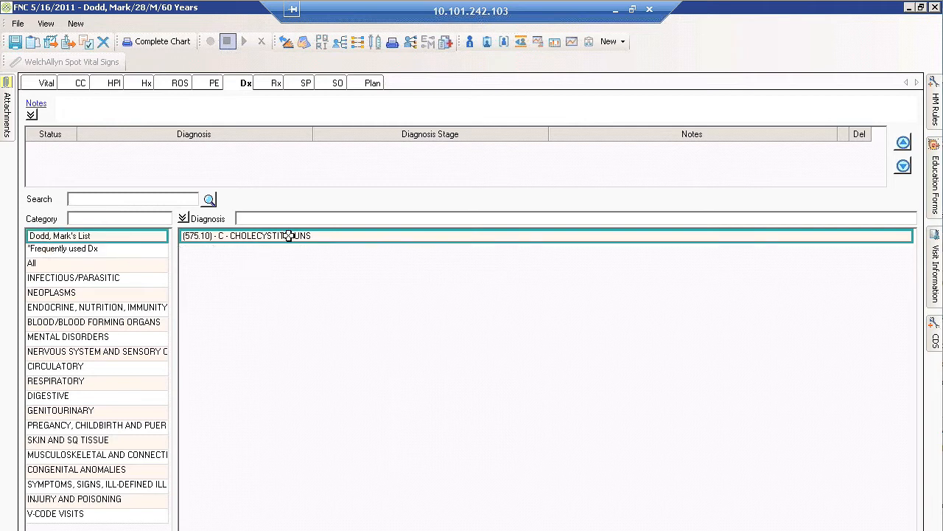
{"action": "left_click", "coordinate": [140, 249]}
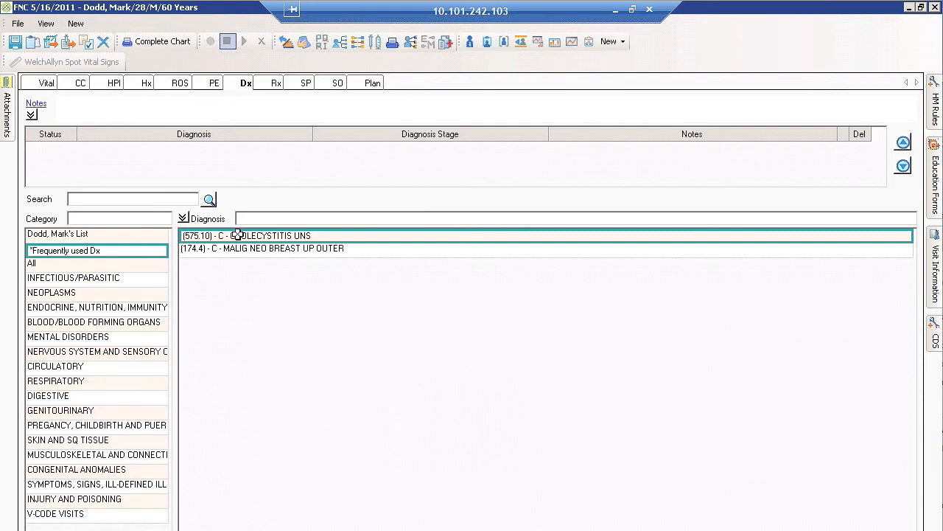
{"action": "left_click", "coordinate": [134, 280]}
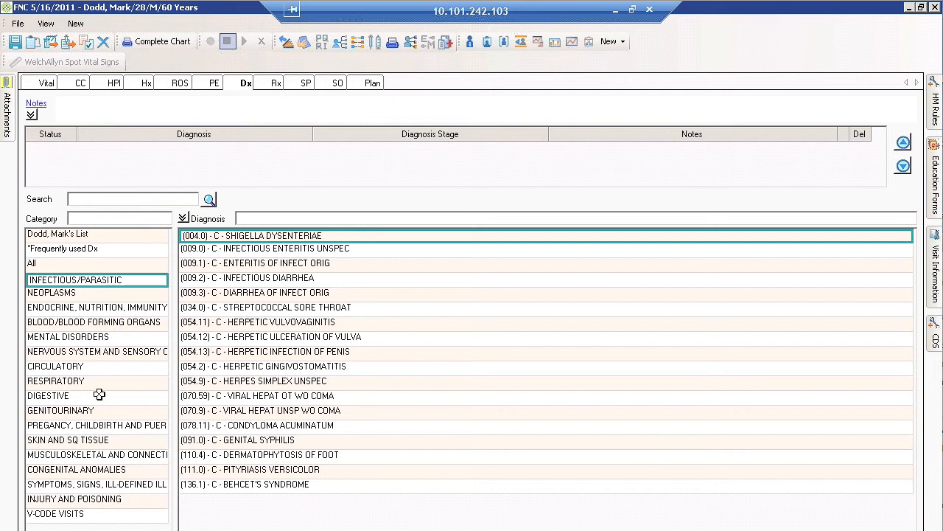
{"action": "left_click", "coordinate": [109, 254]}
{"action": "double_click", "coordinate": [243, 236]}
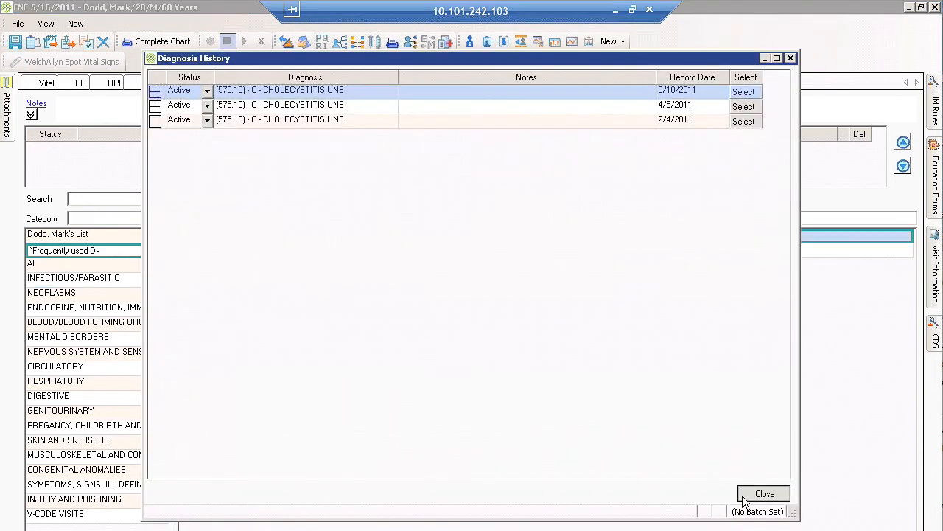
{"action": "left_click", "coordinate": [746, 495]}
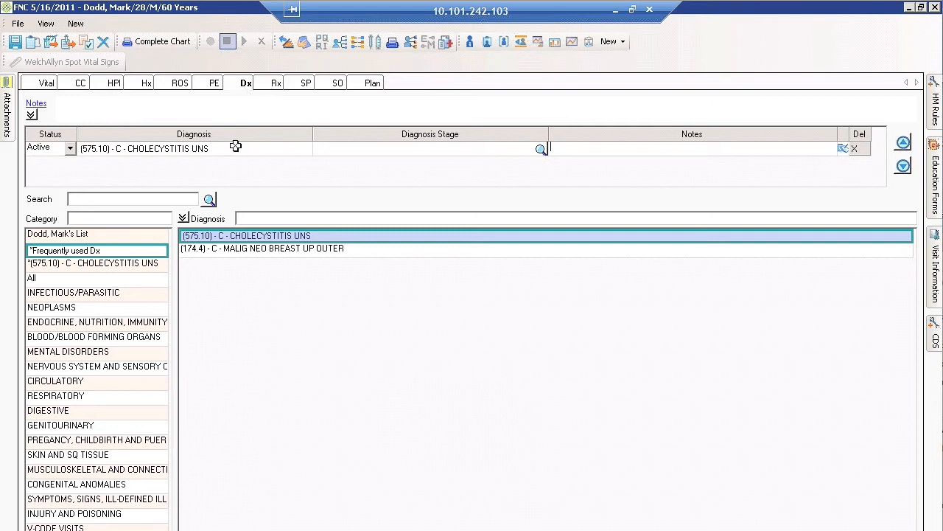
Look over the prescription, services performed, services ordered and plan sections of the visit note.
{"action": "left_click", "coordinate": [275, 87]}
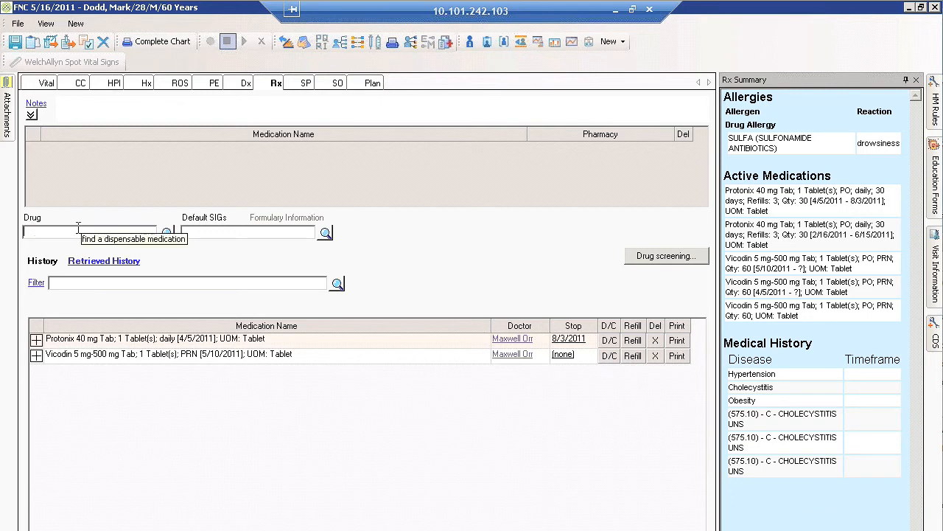
{"action": "left_click", "coordinate": [299, 83]}
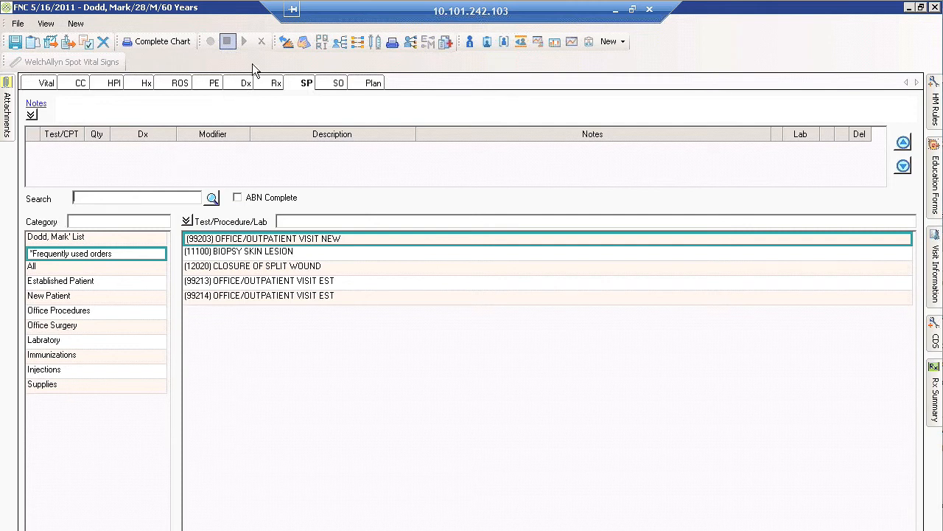
{"action": "left_click", "coordinate": [338, 84]}
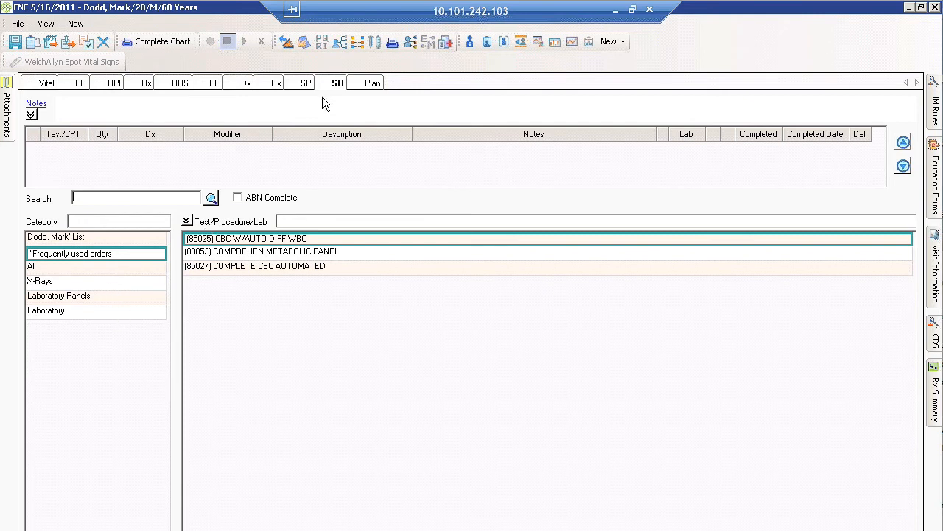
{"action": "left_click", "coordinate": [372, 84]}
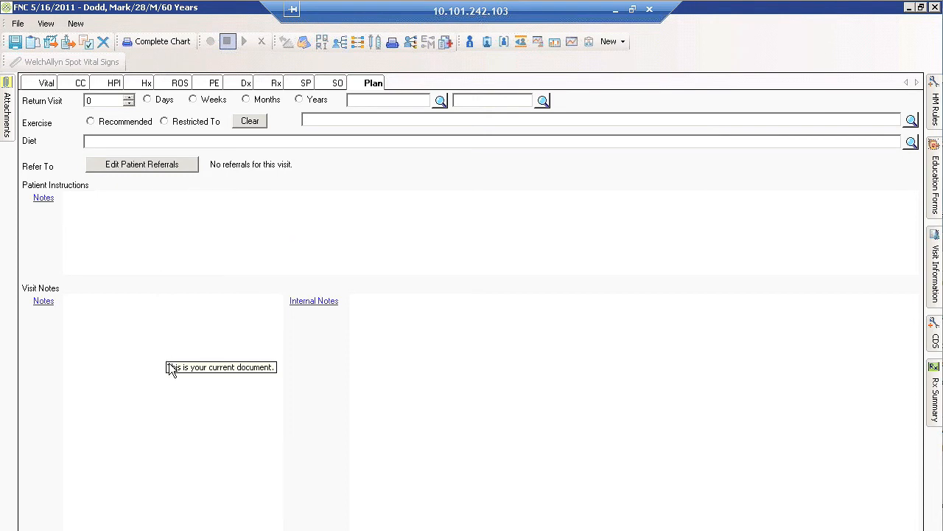
Add Vicodin 5 mg-500 mg Tab from the items linked to the cholecystitis diagnosis, accepting the drug screening alerts.
{"action": "left_click", "coordinate": [245, 84]}
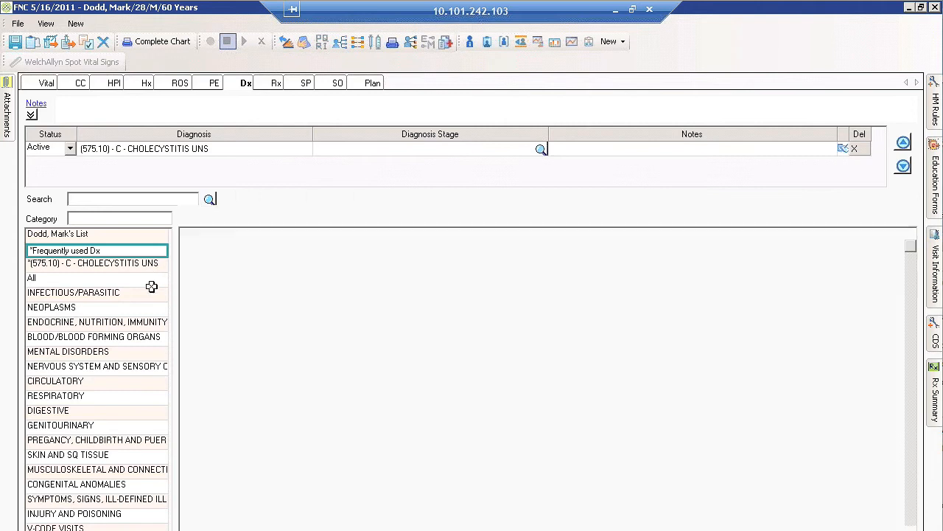
{"action": "left_click", "coordinate": [124, 269]}
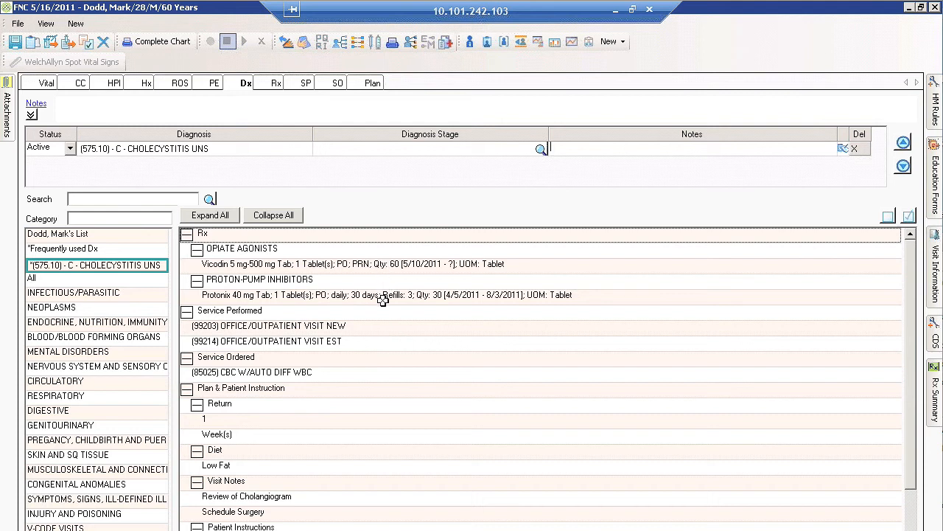
{"action": "left_click", "coordinate": [385, 264]}
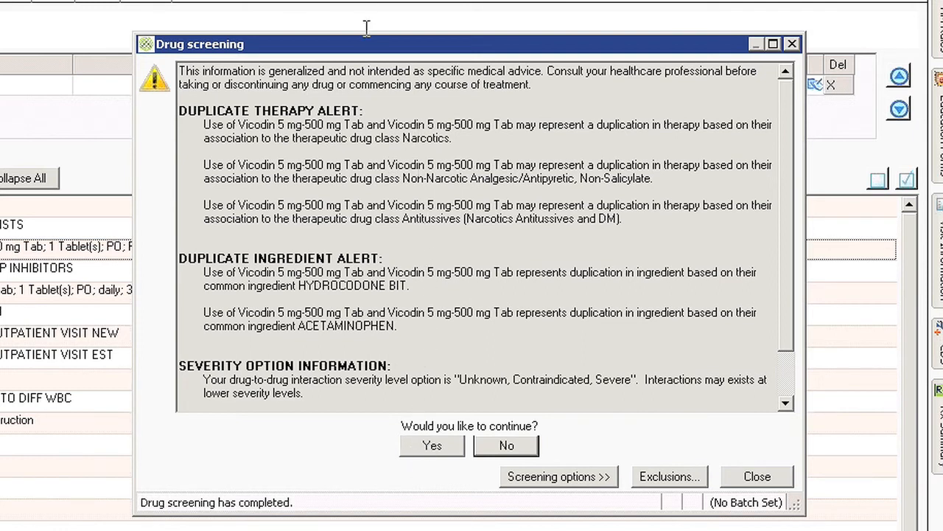
{"action": "left_click", "coordinate": [434, 451]}
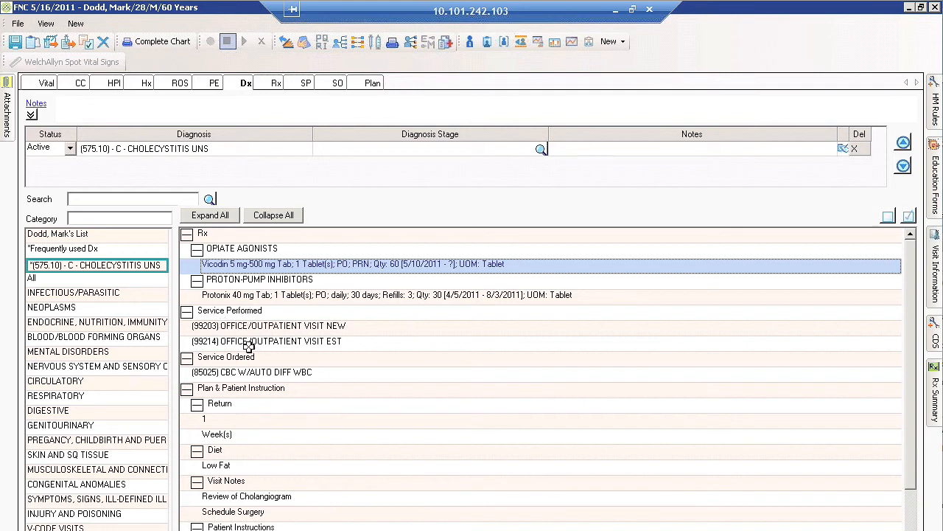
Set the E & M medical decision making to Moderate Complexity and confirm level of care 4.
{"action": "left_click", "coordinate": [430, 46]}
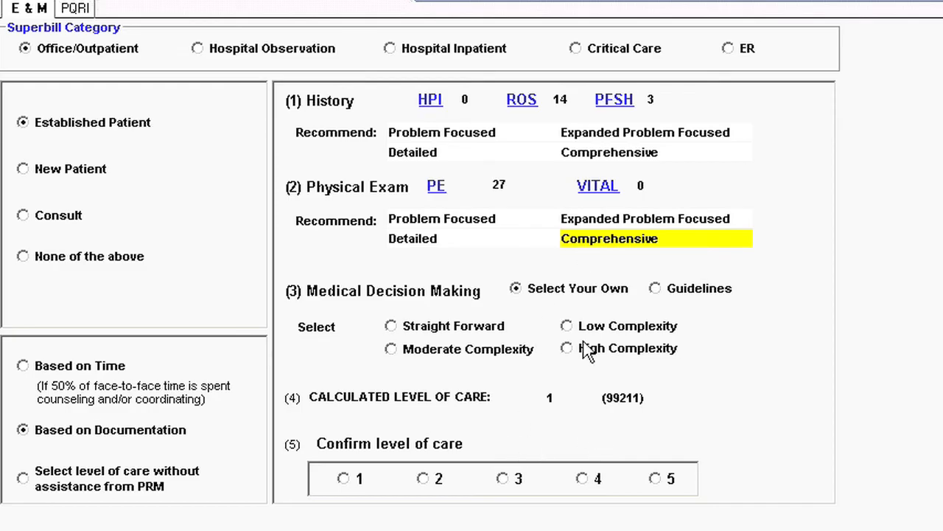
{"action": "left_click", "coordinate": [567, 348]}
{"action": "left_click", "coordinate": [435, 352]}
{"action": "left_click", "coordinate": [582, 479]}
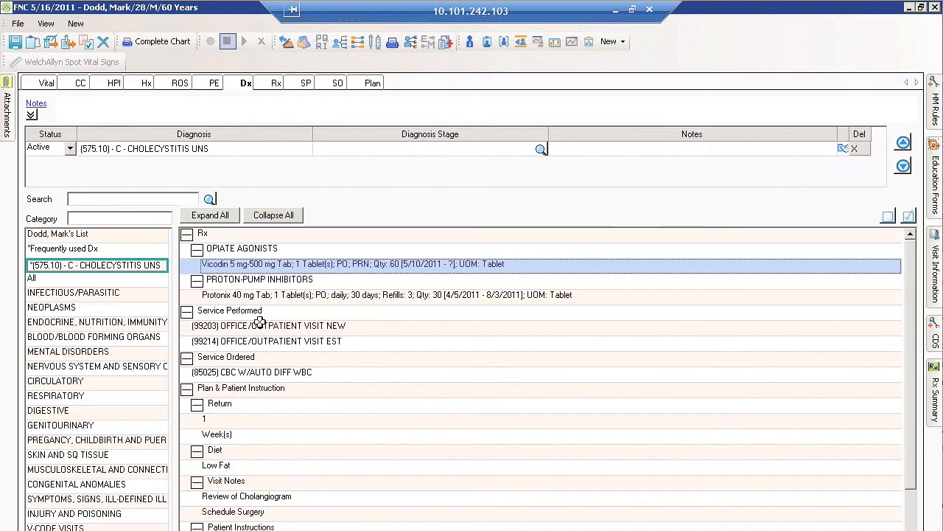
Add the diagnosis-linked CBC W/AUTO DIFF WBC order, 1-week return, Low Fat diet, and visit notes Review of Cholangiogram and Schedule Surgery.
{"action": "left_click", "coordinate": [247, 372]}
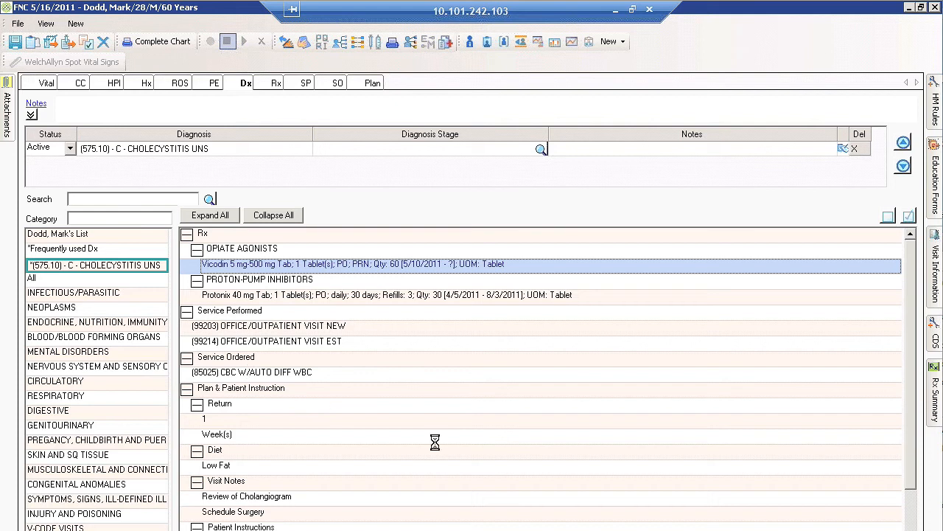
{"action": "left_click", "coordinate": [277, 434]}
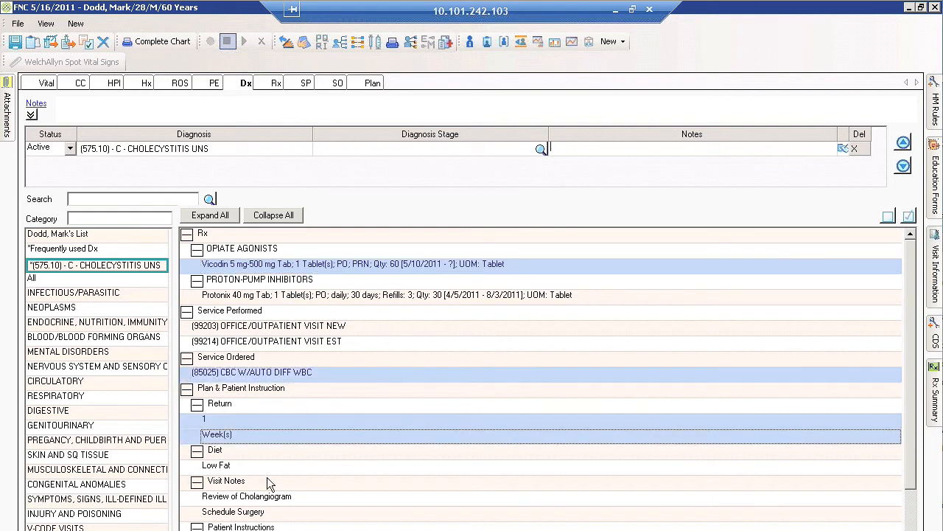
{"action": "left_click", "coordinate": [268, 467]}
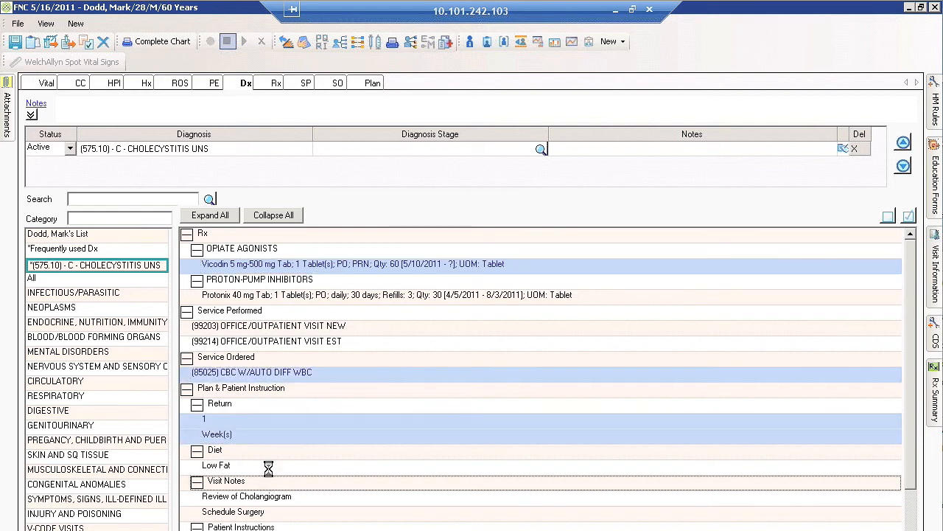
{"action": "left_click", "coordinate": [290, 512]}
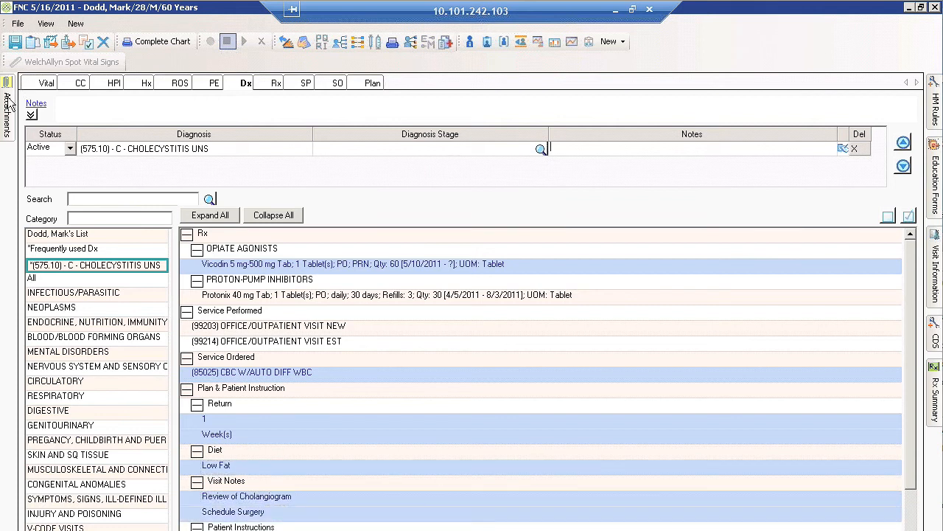
Start a new attachment from the existing Cholecystectomy image, look over the illustration and discard the attachment.
{"action": "mouse_move", "coordinate": [10, 103]}
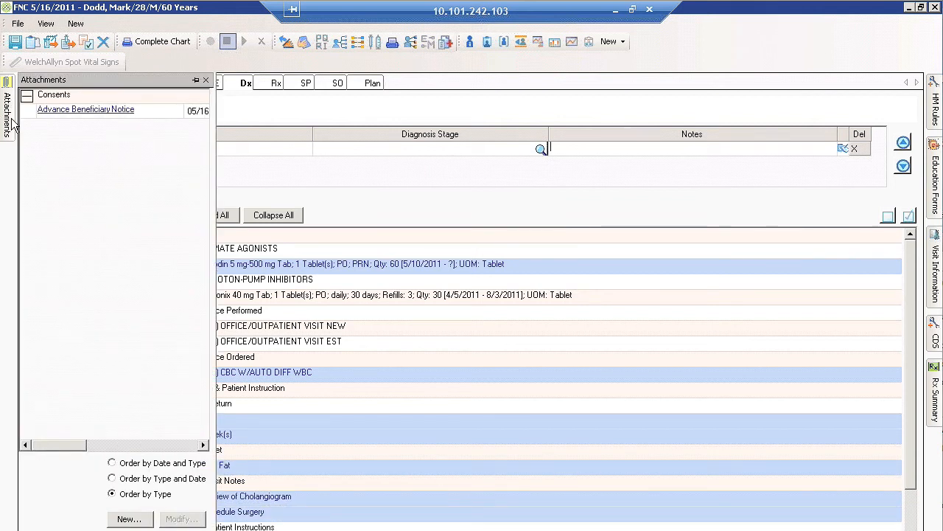
{"action": "left_click", "coordinate": [128, 518]}
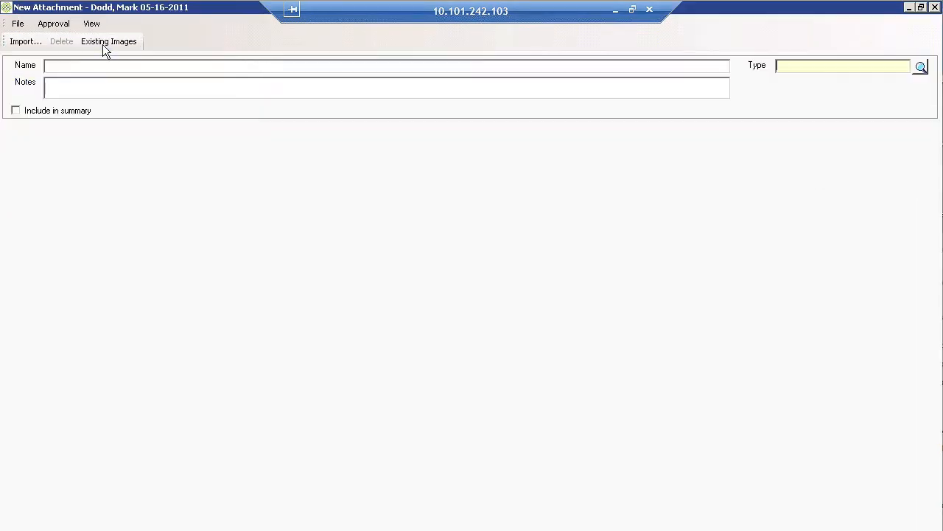
{"action": "left_click", "coordinate": [103, 42]}
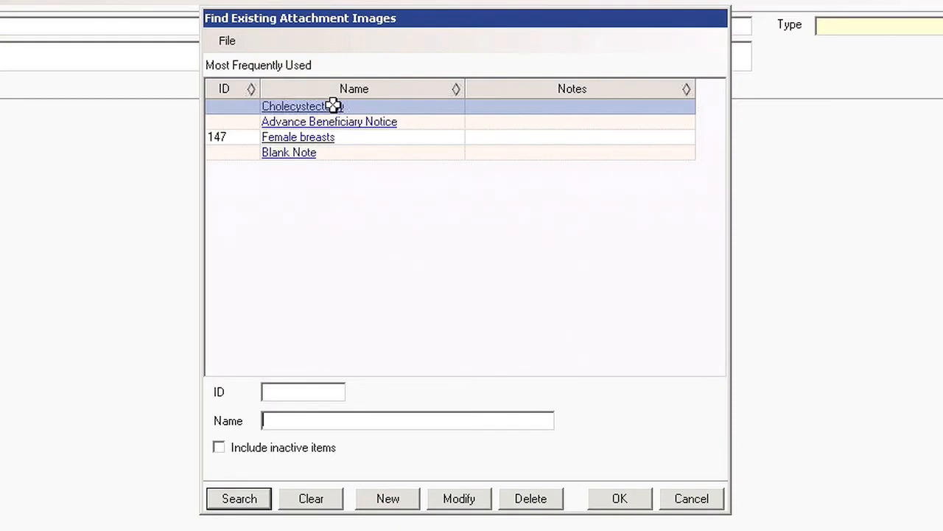
{"action": "double_click", "coordinate": [322, 109]}
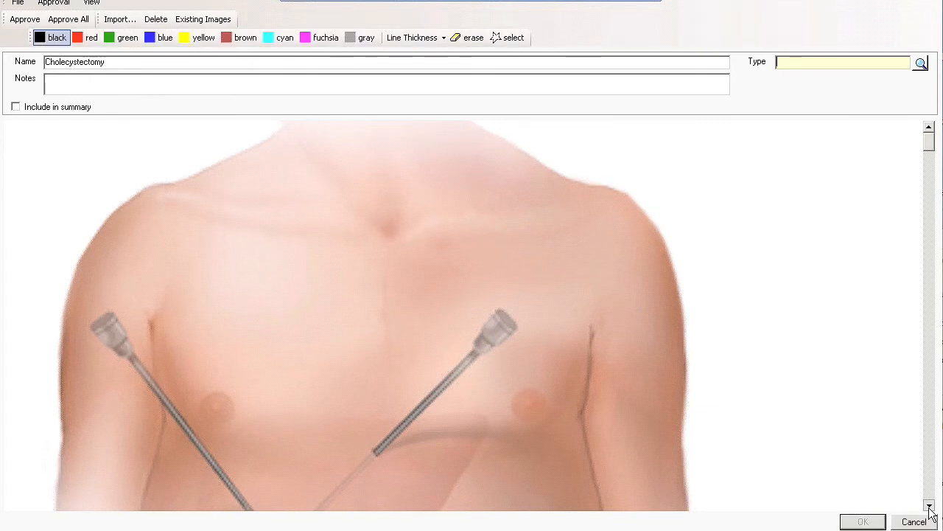
{"action": "scroll", "coordinate": [931, 413], "scroll_direction": "down", "scroll_amount": 1}
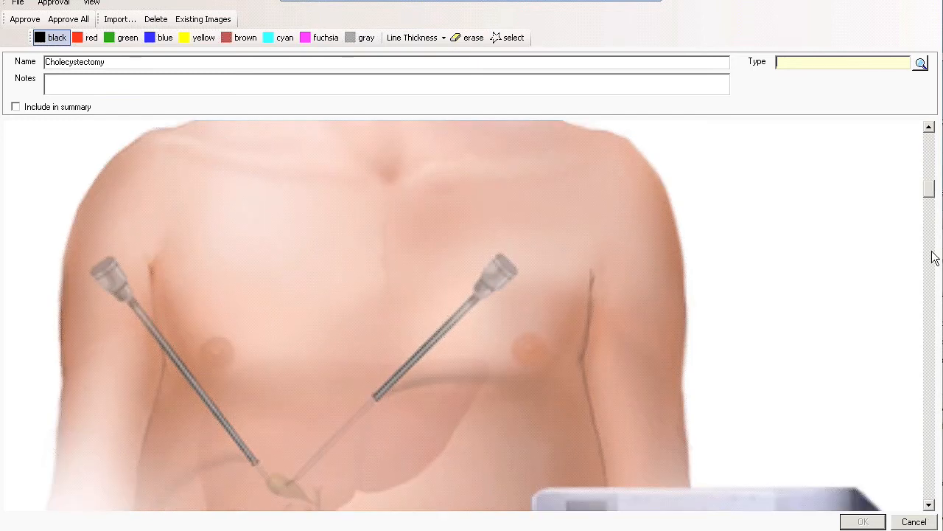
{"action": "scroll", "coordinate": [933, 255], "scroll_direction": "down", "scroll_amount": 1}
{"action": "scroll", "coordinate": [933, 312], "scroll_direction": "down", "scroll_amount": 1}
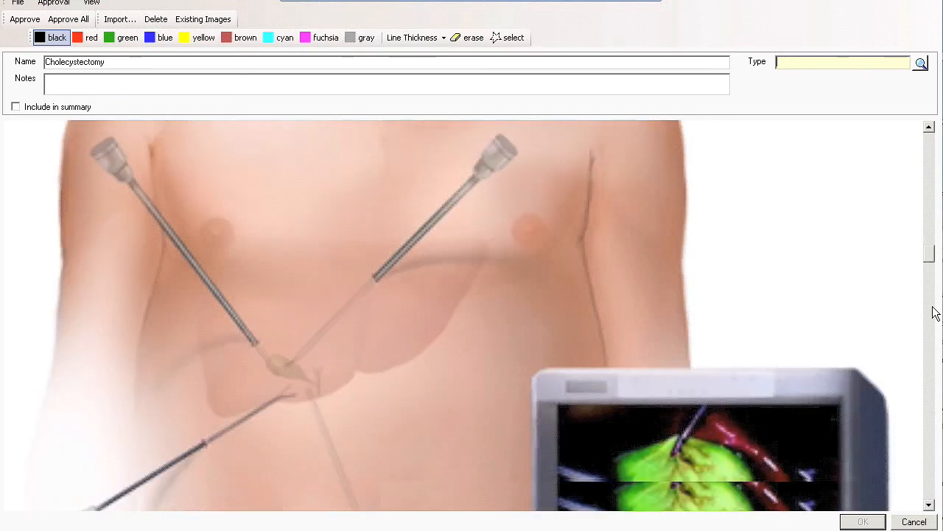
{"action": "scroll", "coordinate": [937, 367], "scroll_direction": "down", "scroll_amount": 1}
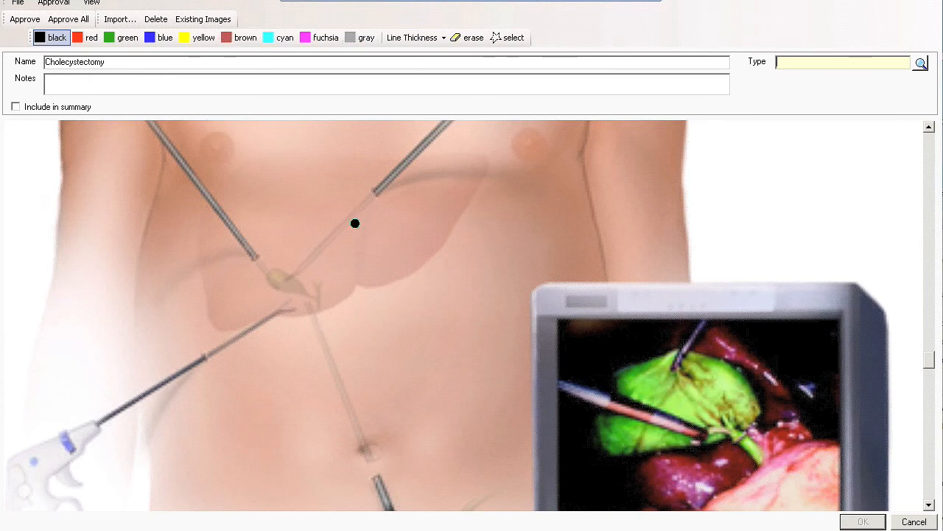
{"action": "left_click", "coordinate": [914, 522]}
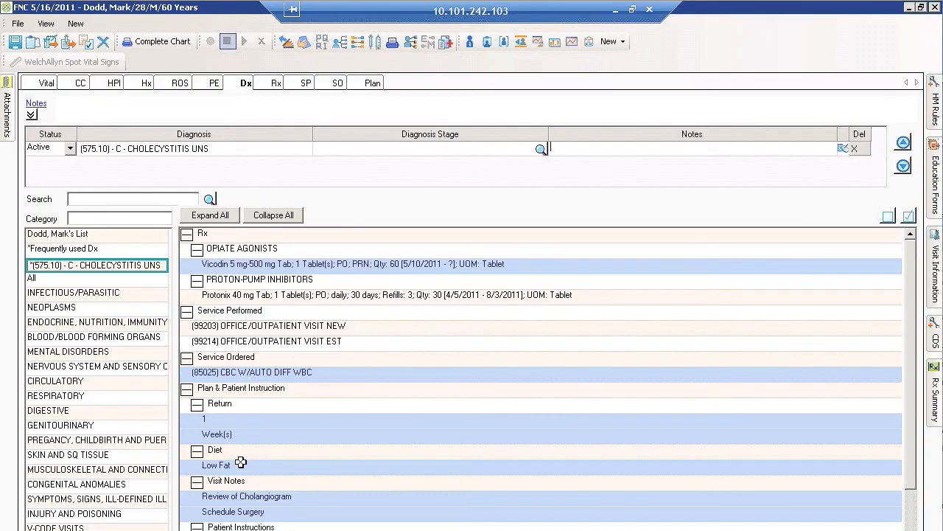
Check out the visit as a complete note, with the superbill ready to review and prescriptions marked ready to prescribe, despite incomplete CDS rules.
{"action": "left_click", "coordinate": [32, 43]}
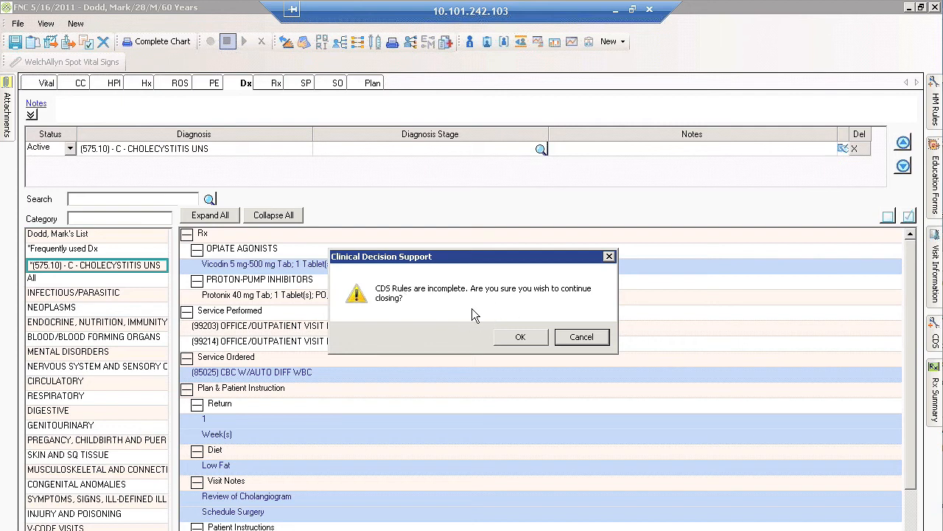
{"action": "left_click", "coordinate": [518, 339]}
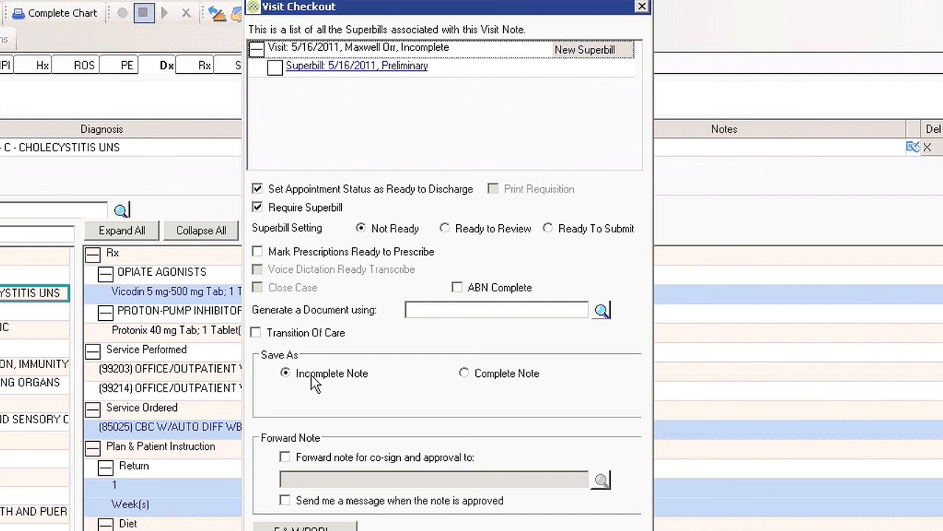
{"action": "left_click", "coordinate": [463, 373]}
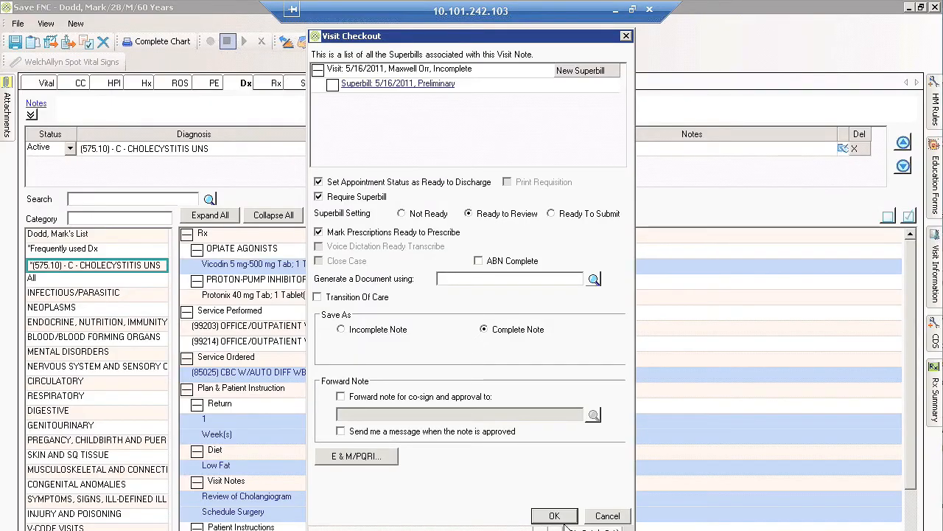
{"action": "left_click", "coordinate": [555, 515]}
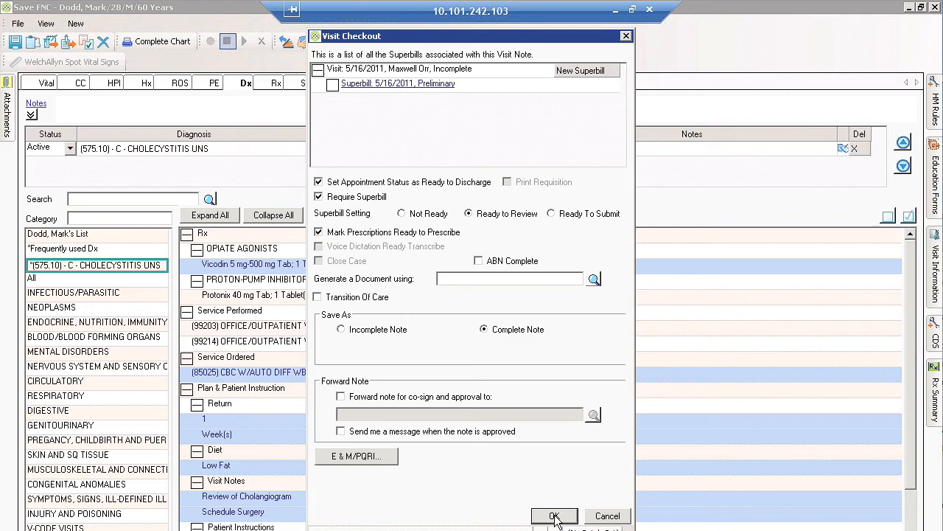
{"action": "left_click", "coordinate": [554, 515]}
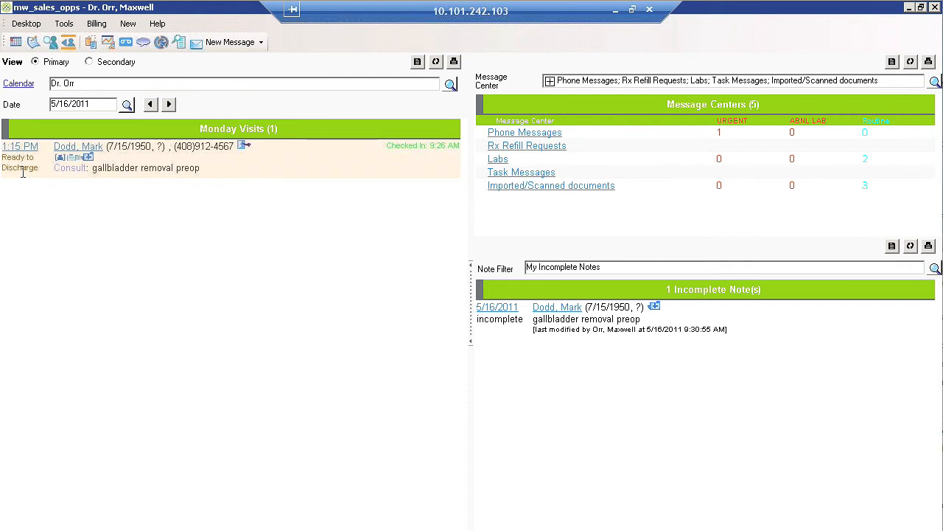
From the discharge-ready patient's checkout, generate the Referring Doctor Letter General Surgery.doc document for the 5/16/2011 visit.
{"action": "left_click", "coordinate": [244, 148]}
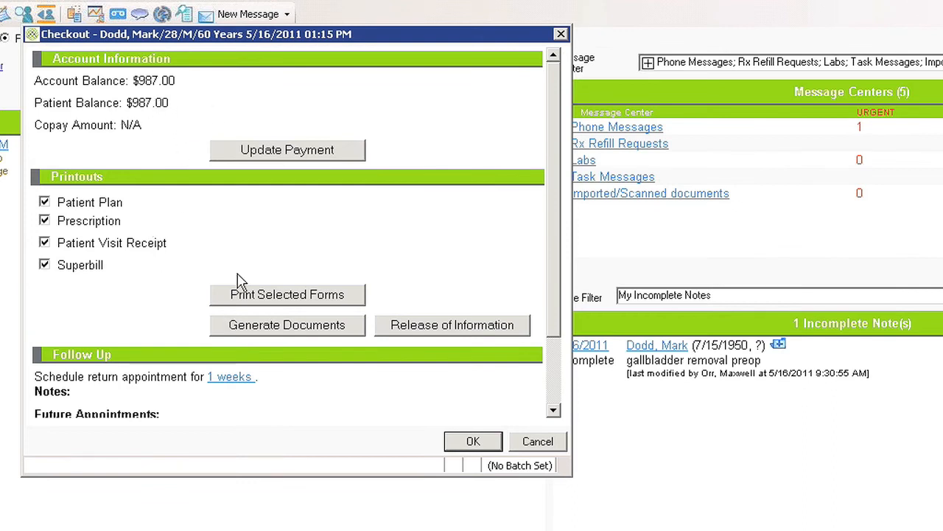
{"action": "left_click", "coordinate": [257, 332]}
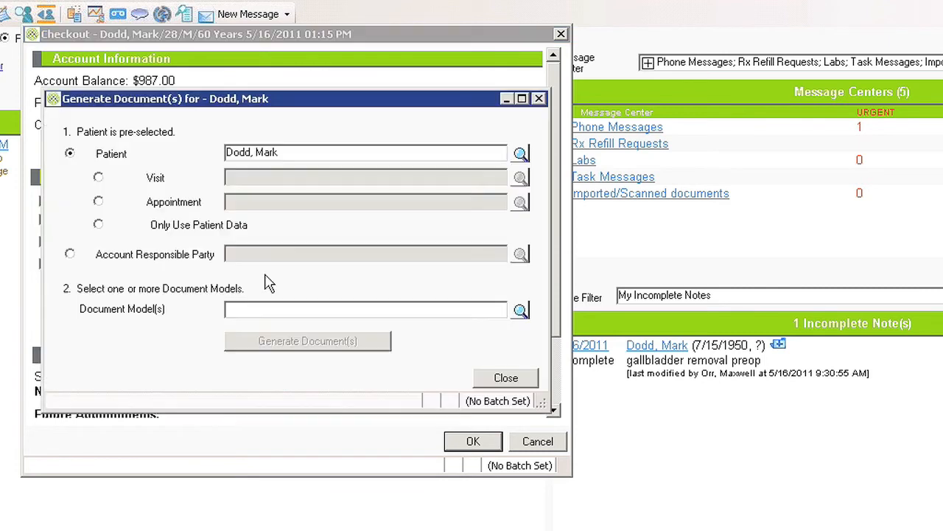
{"action": "left_click", "coordinate": [100, 179]}
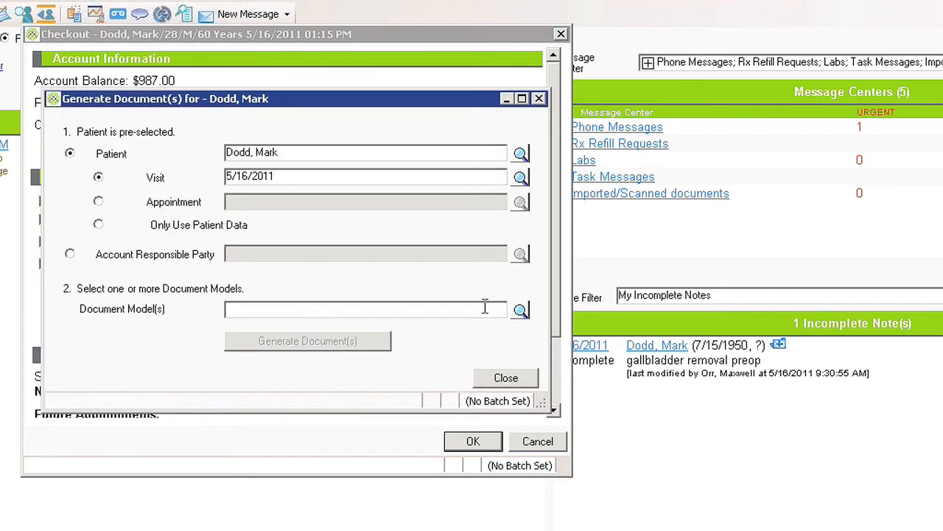
{"action": "left_click", "coordinate": [520, 311]}
{"action": "left_click", "coordinate": [539, 141]}
{"action": "left_click", "coordinate": [759, 472]}
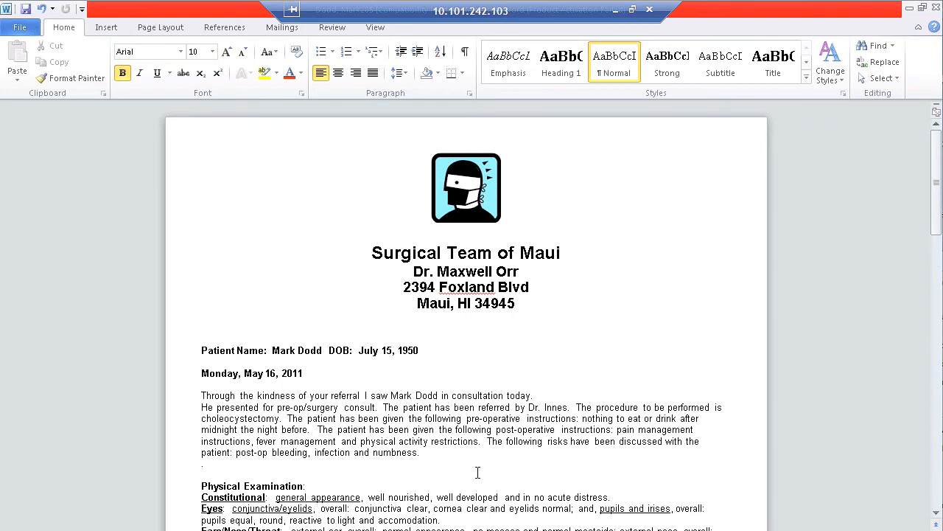
Review the referral letter, append the text "ajgijjgejaigejej" to its Plan paragraph, and close it with the changes saved.
{"action": "left_click", "coordinate": [285, 350]}
{"action": "left_click", "coordinate": [394, 351]}
{"action": "left_click", "coordinate": [416, 396]}
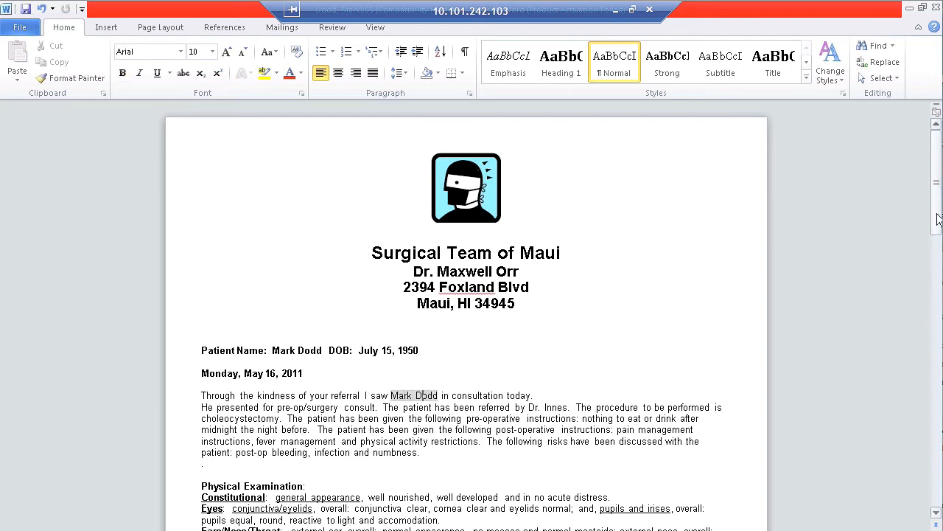
{"action": "left_click_drag", "start_coordinate": [938, 219], "coordinate": [939, 284]}
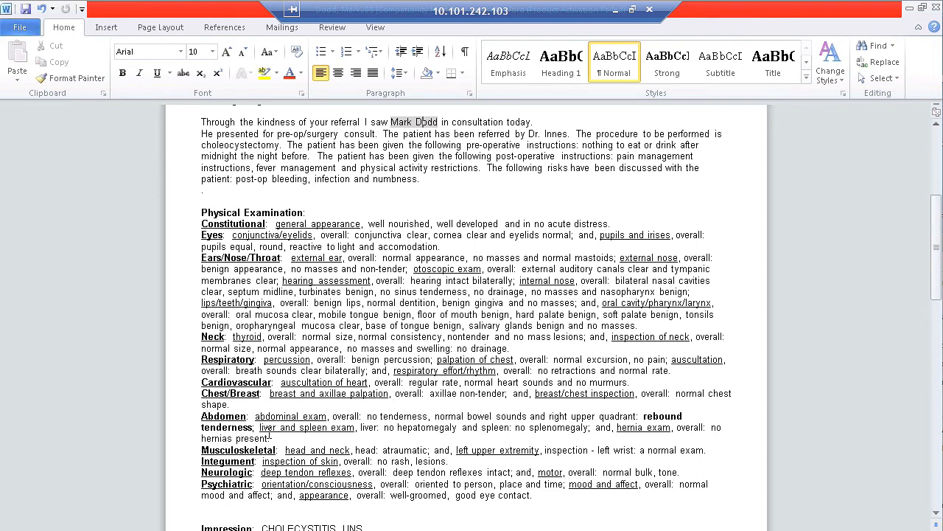
{"action": "left_click_drag", "start_coordinate": [937, 251], "coordinate": [937, 329]}
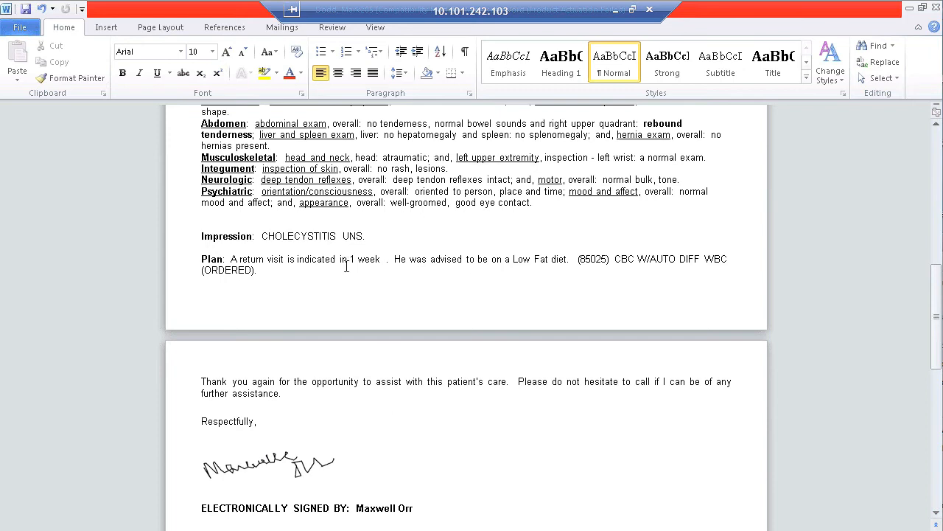
{"action": "type", "text": "jgejaigejej"}
{"action": "left_click", "coordinate": [935, 9]}
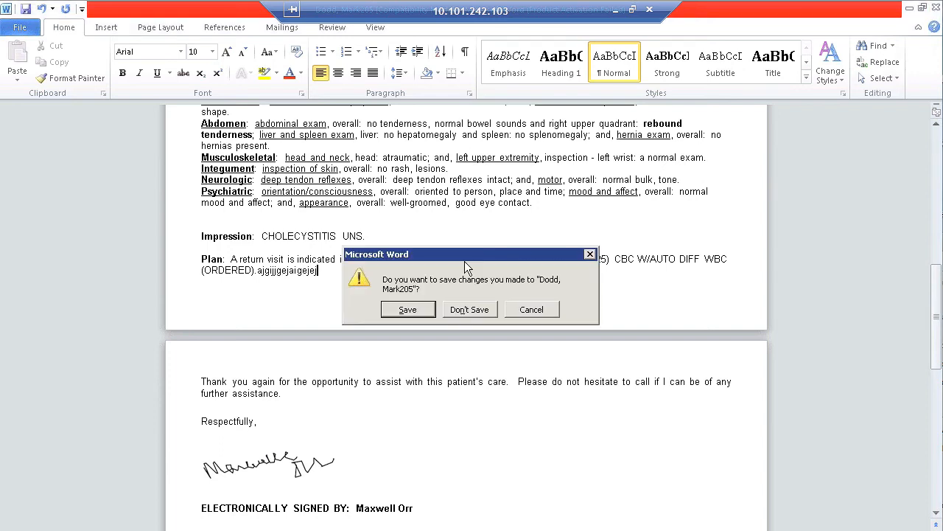
{"action": "left_click", "coordinate": [419, 311]}
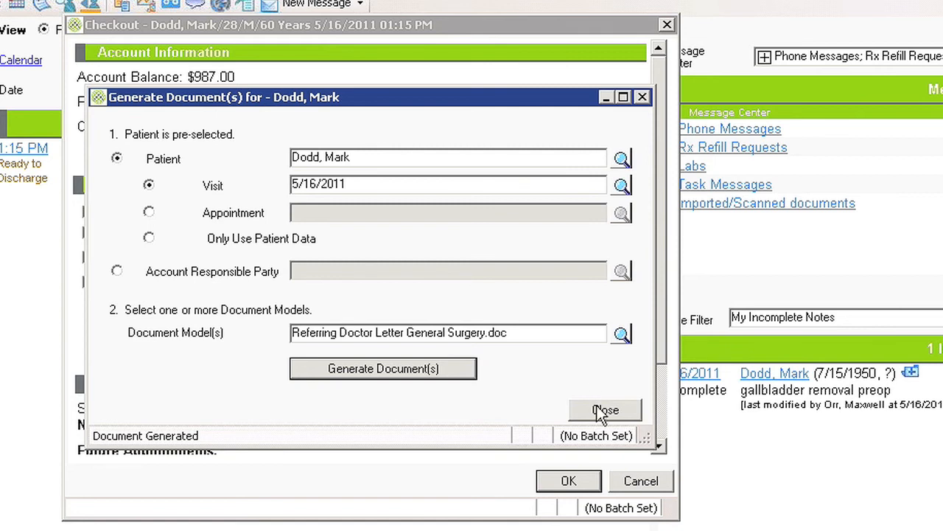
Close document generation, review the follow-up section, and complete the patient's checkout.
{"action": "left_click", "coordinate": [606, 414]}
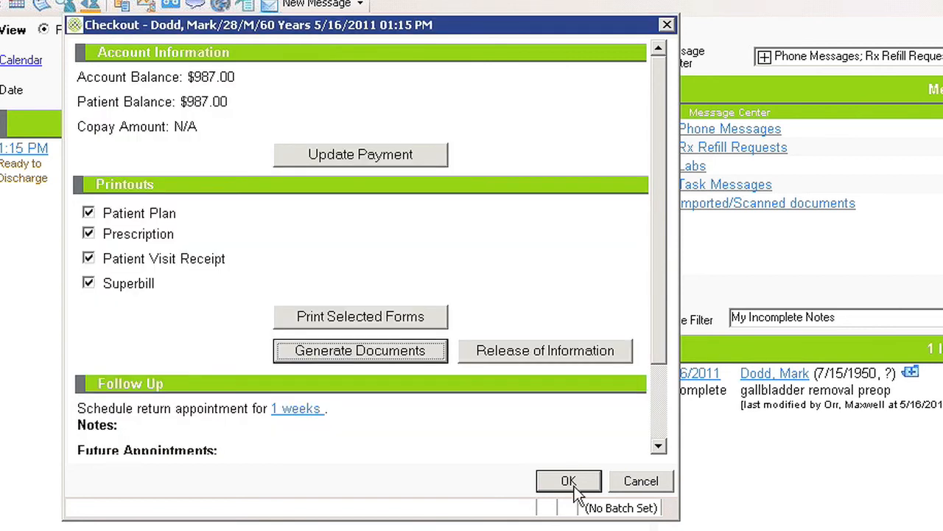
{"action": "scroll", "coordinate": [443, 331], "scroll_direction": "down", "scroll_amount": 2}
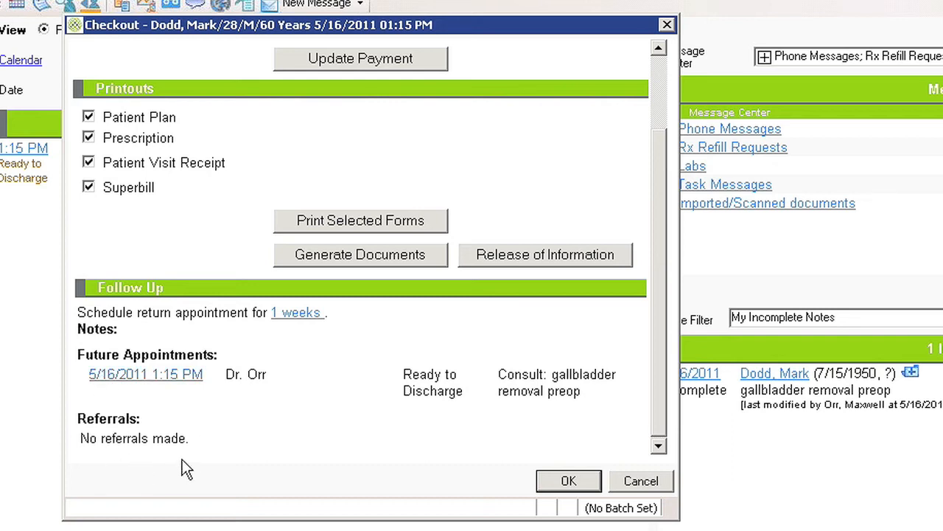
{"action": "left_click", "coordinate": [569, 482]}
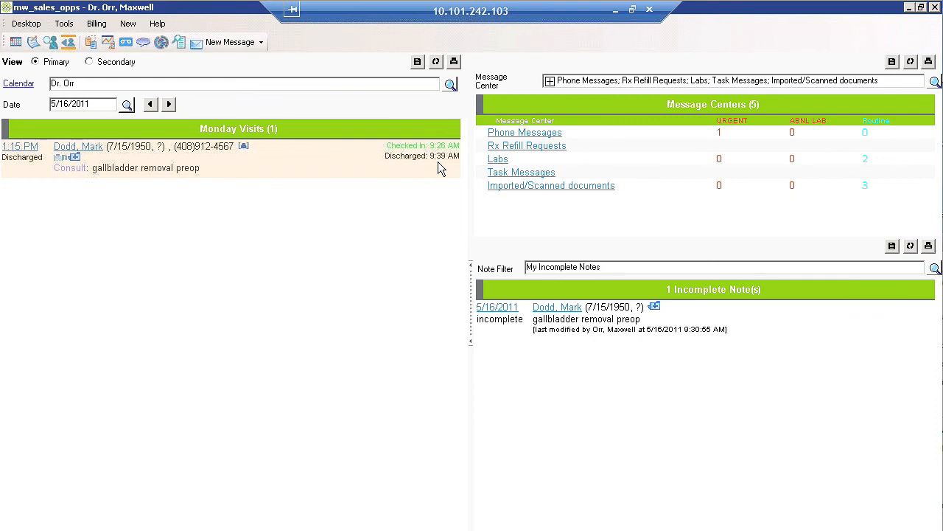
Open the patient's visit note and bring forward the 5/16/2011 cholecystitis visit's CC/HPI, PE and Dx, marking all items with the horizontal-arrow status.
{"action": "left_click", "coordinate": [61, 159]}
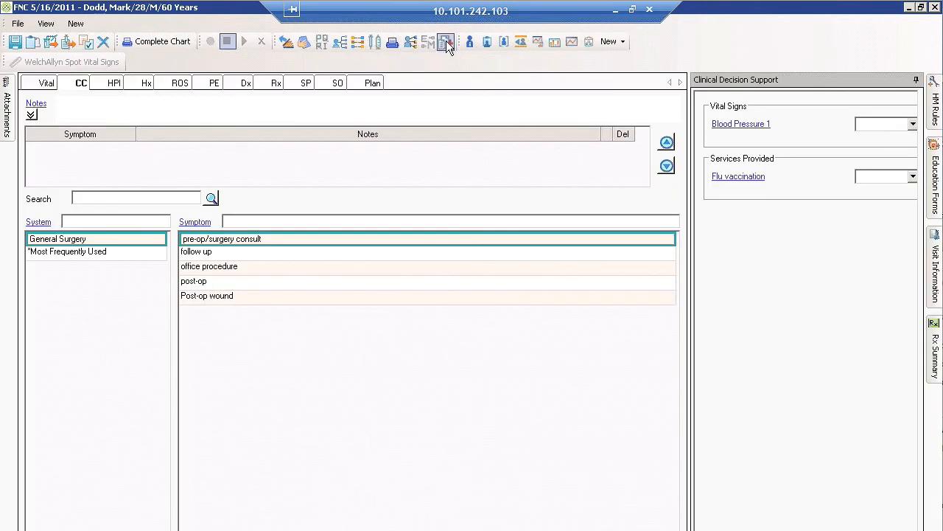
{"action": "left_click", "coordinate": [446, 41]}
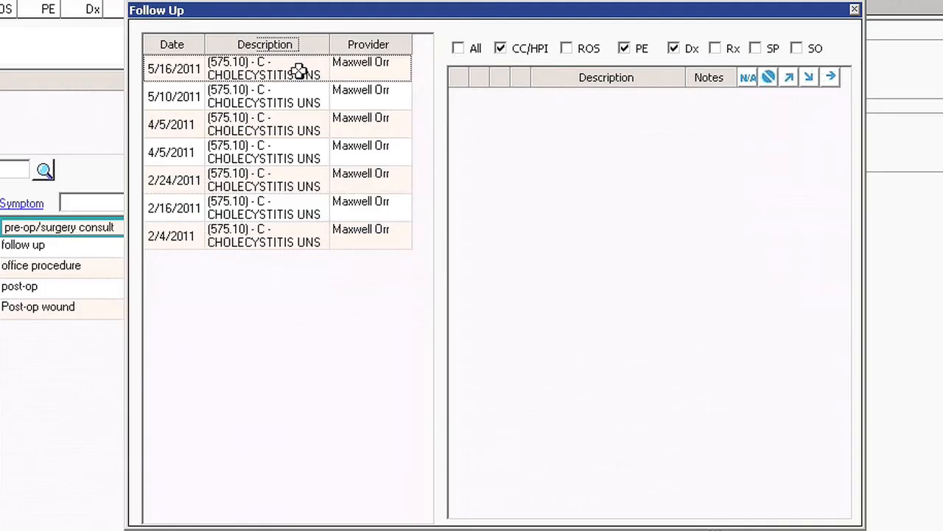
{"action": "left_click", "coordinate": [393, 126]}
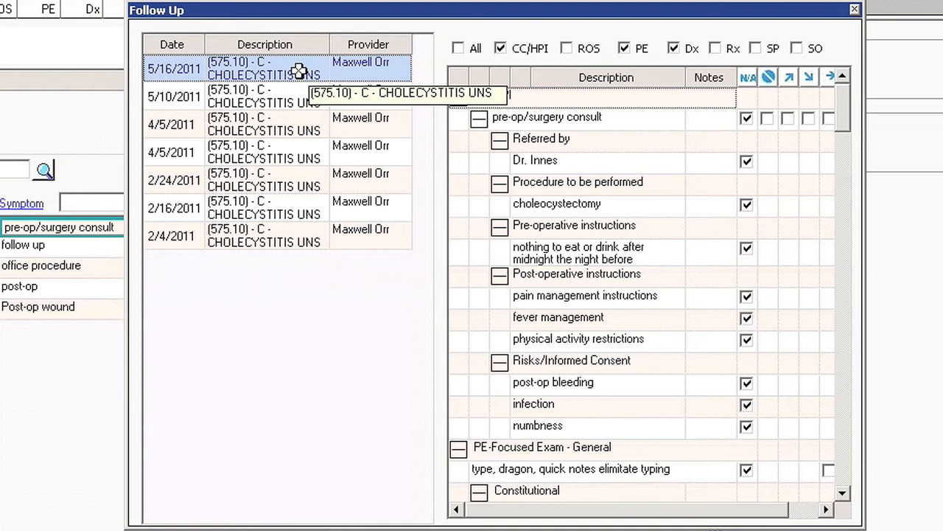
{"action": "left_click", "coordinate": [831, 78]}
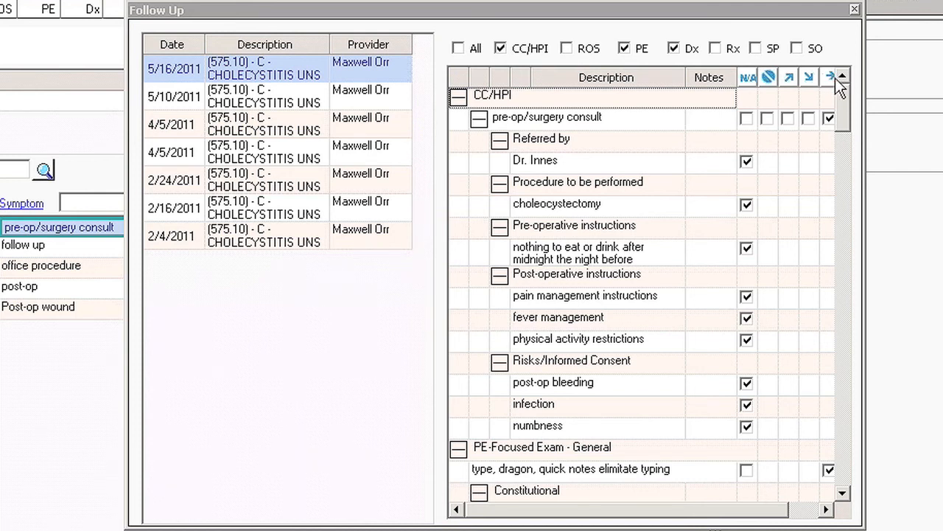
{"action": "left_click", "coordinate": [854, 9]}
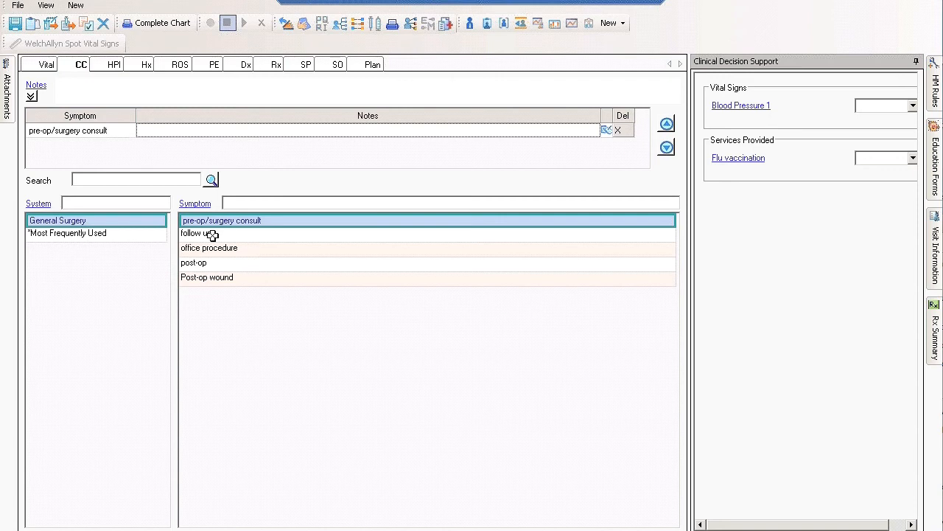
Add post-op as a chief complaint and remove pre-op/surgery consult from the symptoms.
{"action": "left_click", "coordinate": [214, 264]}
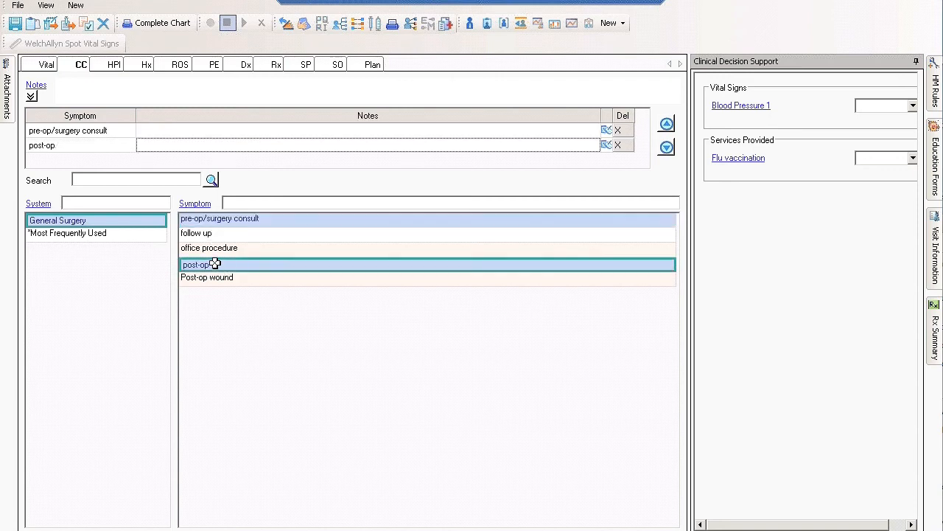
{"action": "left_click", "coordinate": [618, 129]}
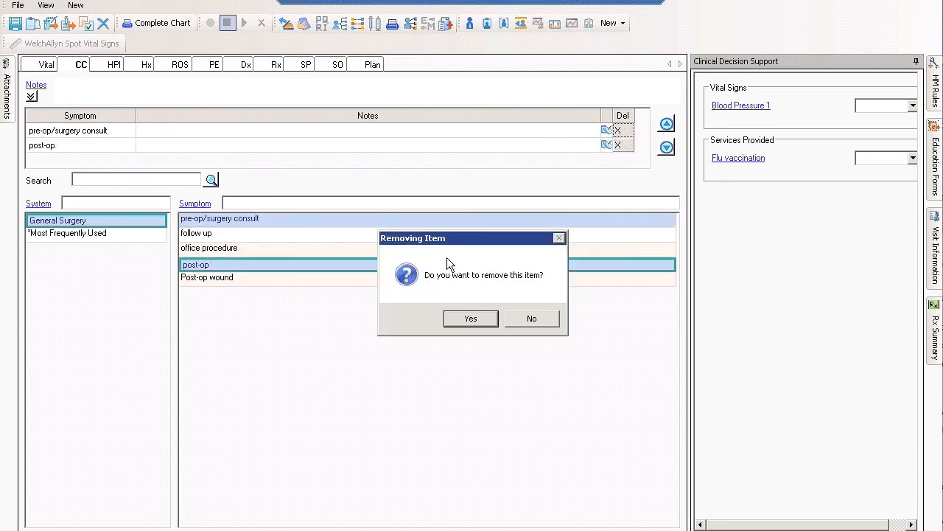
{"action": "left_click", "coordinate": [470, 318]}
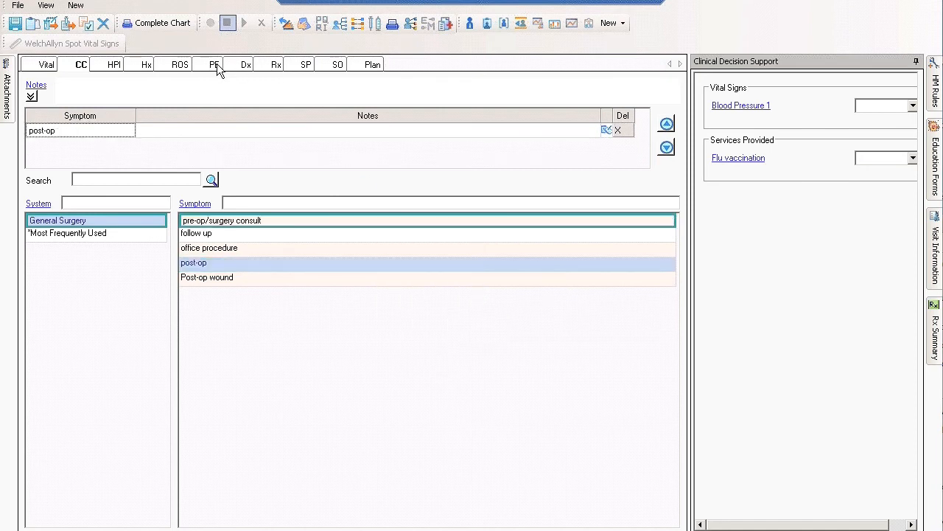
Review the diagnosis, collapse the Clinical Decision Support pane, and find service code 12020 to open its Laceration Repair procedure note.
{"action": "left_click", "coordinate": [243, 67]}
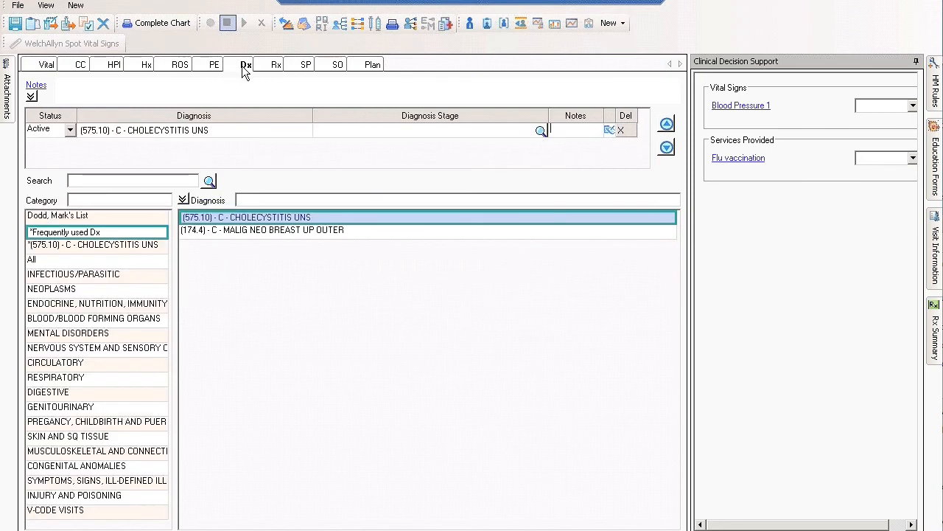
{"action": "left_click", "coordinate": [916, 63]}
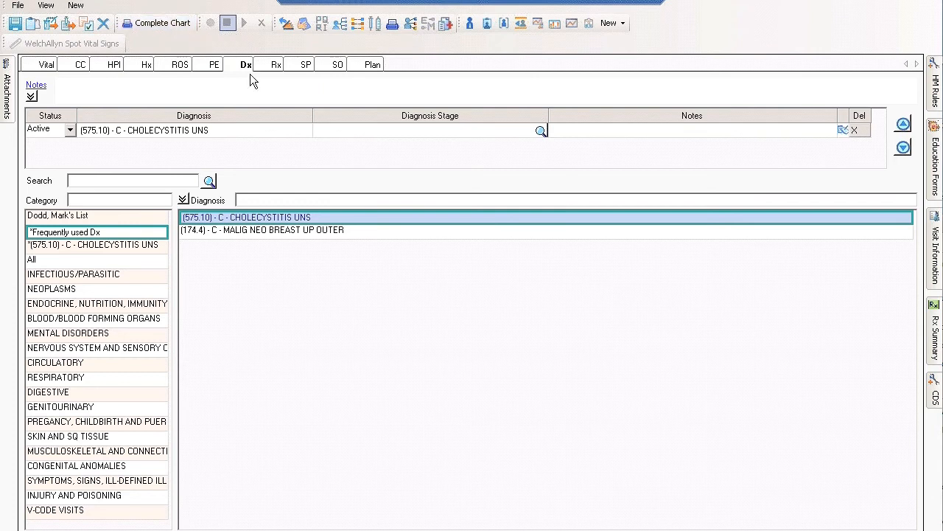
{"action": "left_click", "coordinate": [305, 65]}
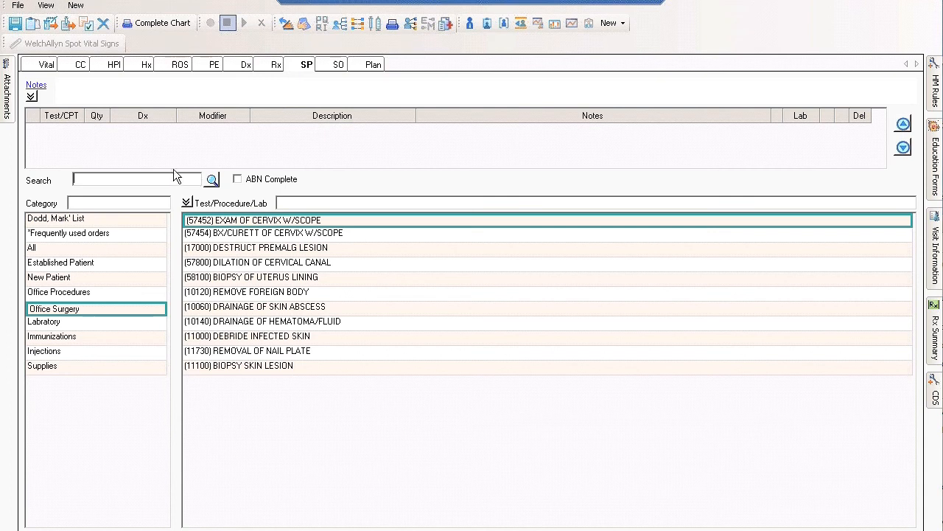
{"action": "type", "text": "12020"}
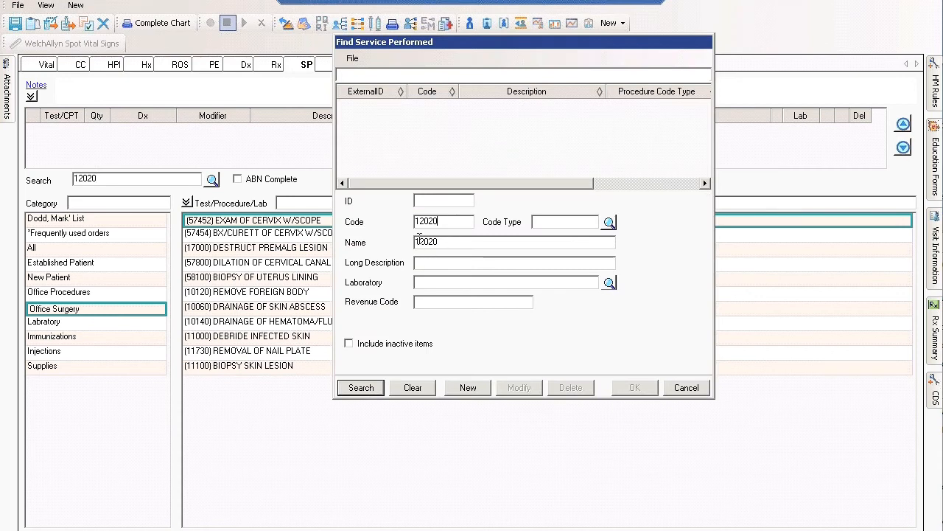
{"action": "key", "text": "Delete"}
{"action": "left_click", "coordinate": [375, 391]}
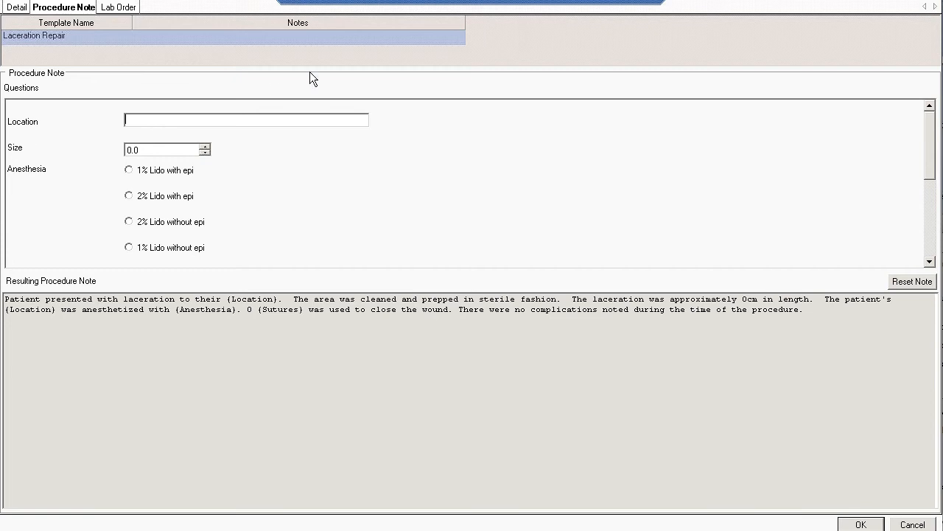
Set the laceration repair note's location to arm and its size to 5.
{"action": "type", "text": "arn"}
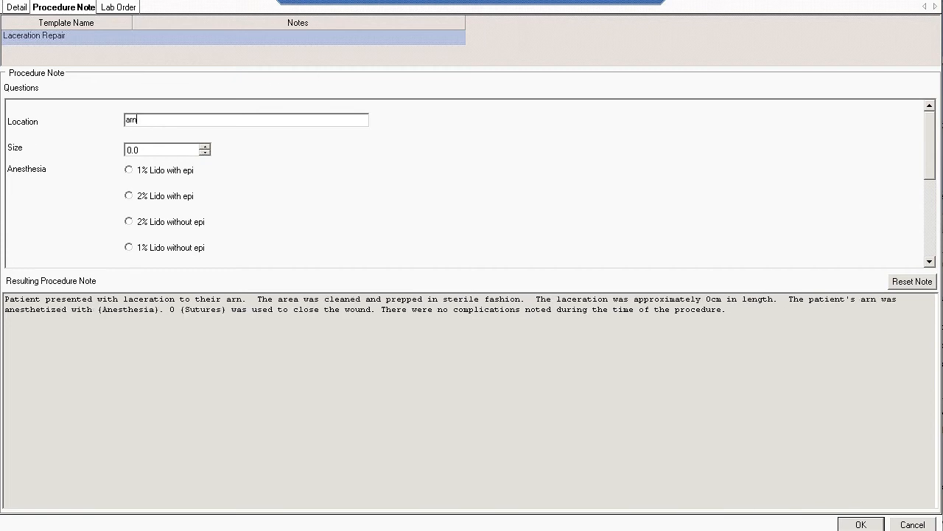
{"action": "key", "text": "BackSpace"}
{"action": "type", "text": "m"}
{"action": "left_click", "coordinate": [232, 299]}
{"action": "key", "text": "Tab"}
{"action": "type", "text": "5"}
{"action": "key", "text": "Tab"}
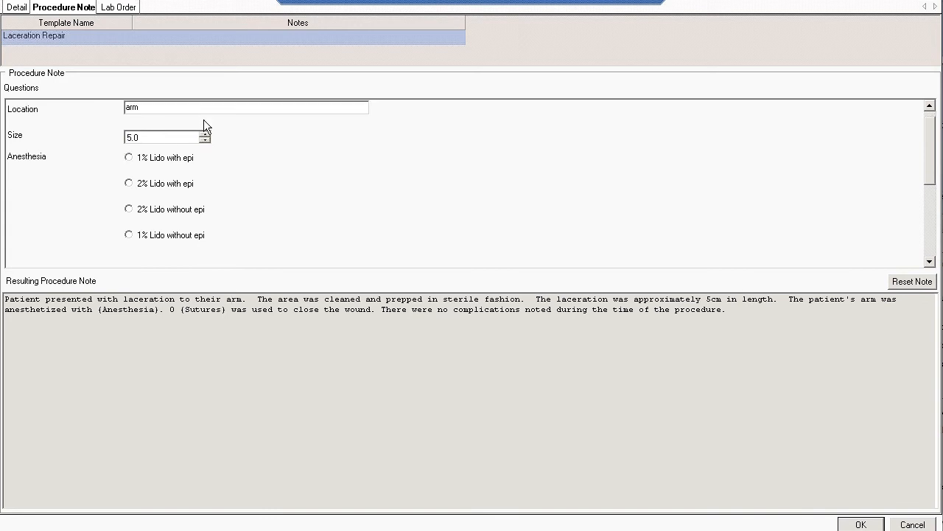
Choose 2% Lido with epi as the anesthesia, set the suture size to 4.0, and pick the suture type.
{"action": "left_click", "coordinate": [129, 183]}
{"action": "key", "text": "Tab"}
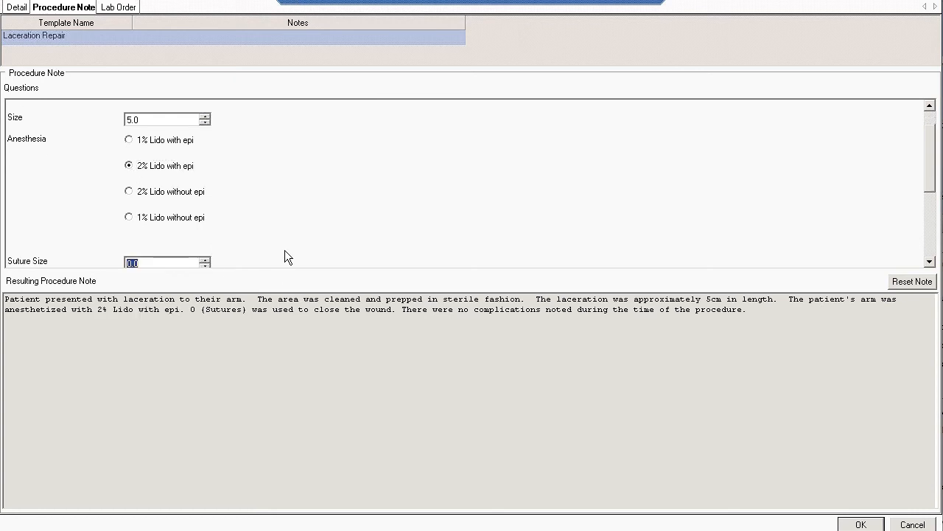
{"action": "type", "text": "4.0"}
{"action": "key", "text": "Tab"}
{"action": "left_click", "coordinate": [129, 158]}
{"action": "key", "text": "Tab"}
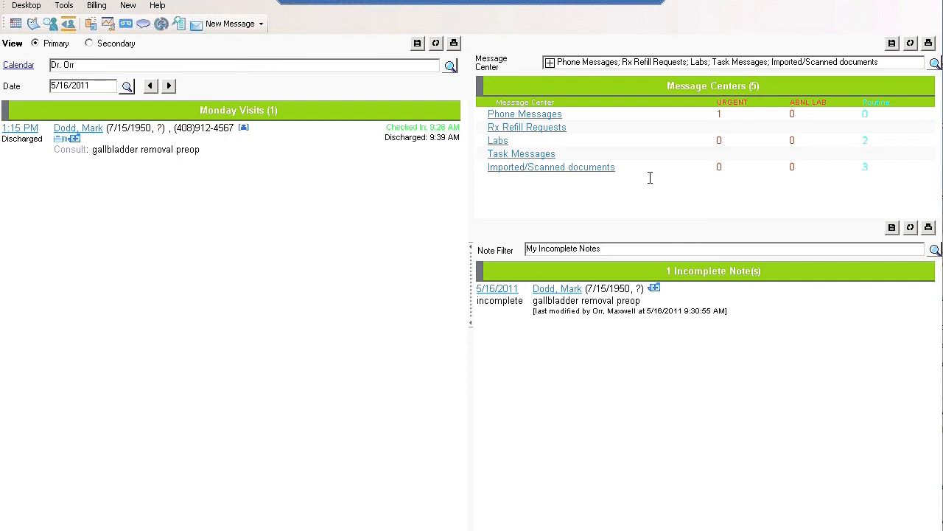
Start a new Routine call message for the recently used patient, assign it to the doctor, and discard it.
{"action": "left_click", "coordinate": [239, 26]}
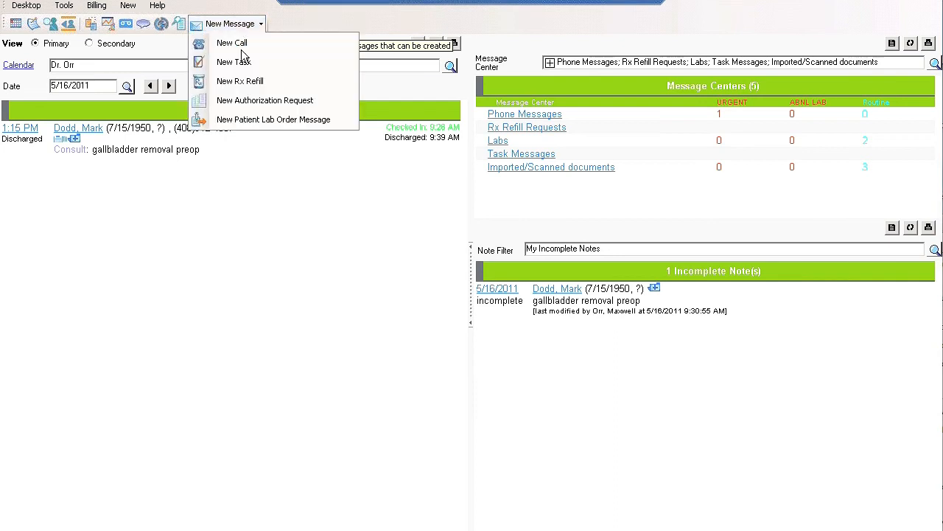
{"action": "left_click", "coordinate": [241, 42]}
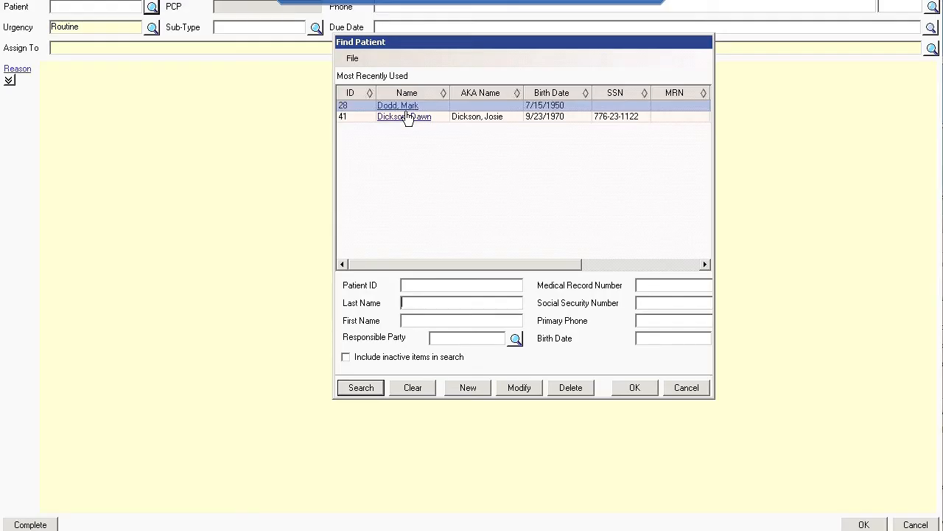
{"action": "double_click", "coordinate": [400, 105]}
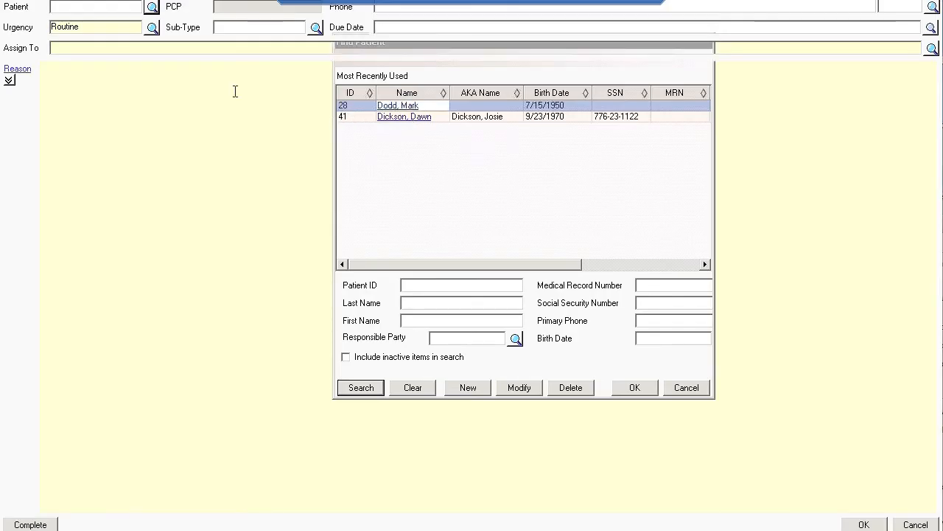
{"action": "type", "text": "orr"}
{"action": "key", "text": "Tab"}
{"action": "left_click", "coordinate": [193, 96]}
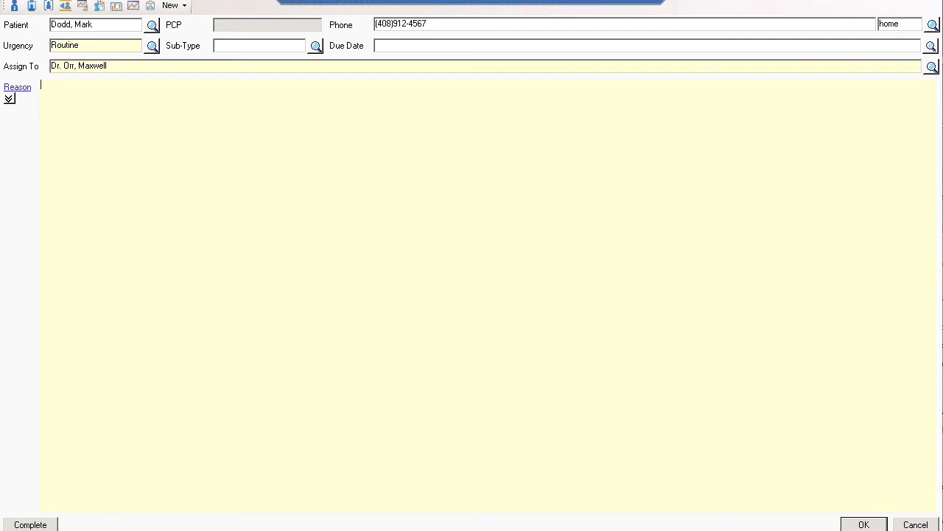
{"action": "left_click", "coordinate": [134, 49]}
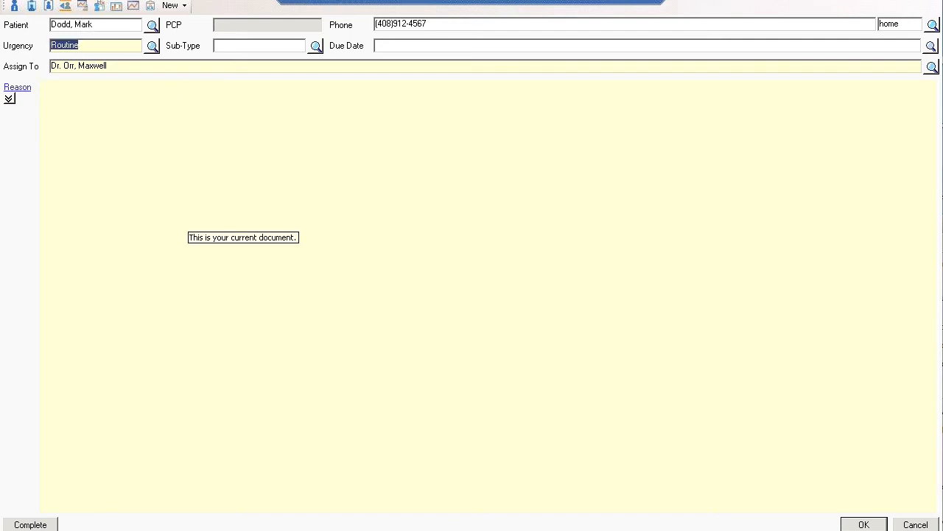
{"action": "left_click", "coordinate": [916, 524]}
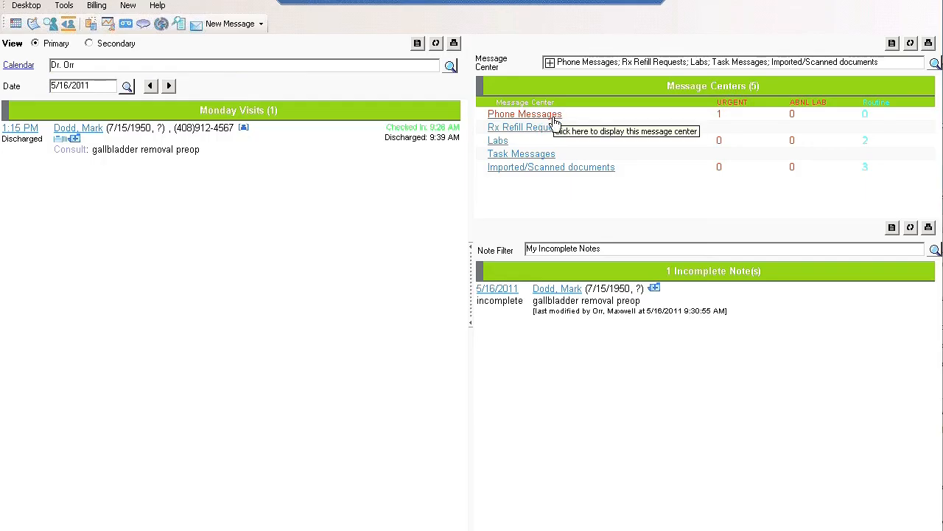
Open the urgent phone message, try the Schedule ASAP template in a new note, discard the note, and close the message.
{"action": "left_click", "coordinate": [526, 115]}
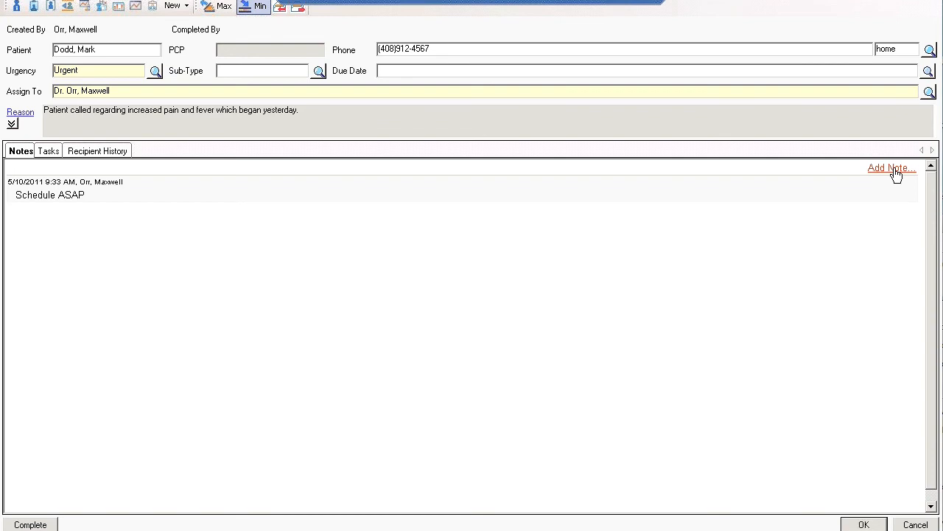
{"action": "left_click", "coordinate": [894, 169]}
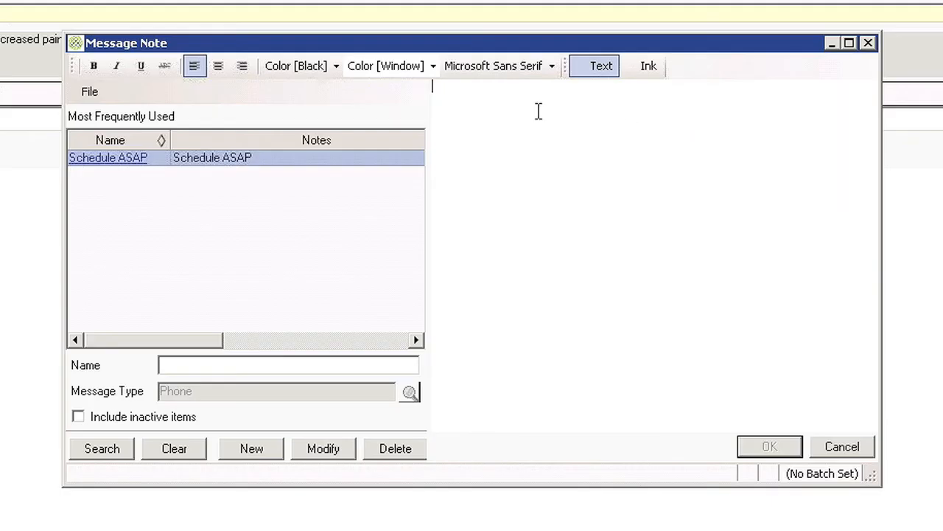
{"action": "left_click", "coordinate": [94, 161]}
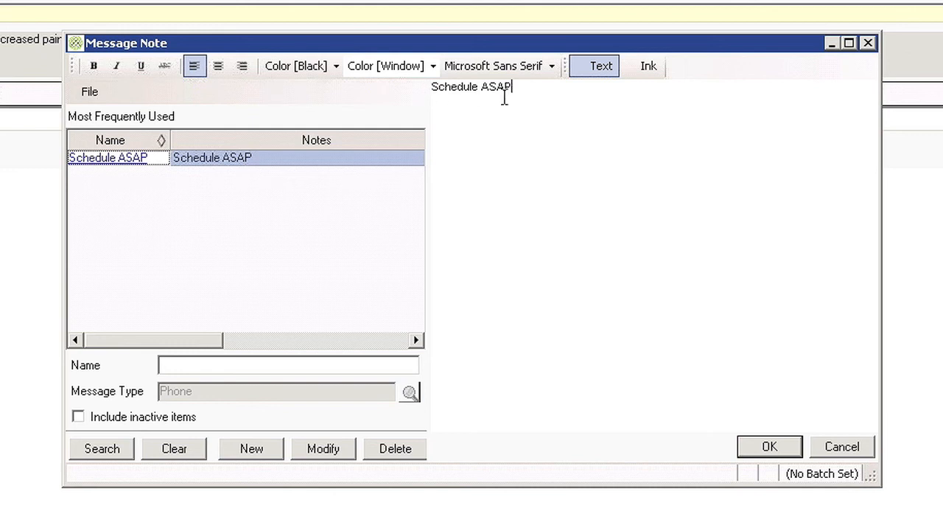
{"action": "left_click", "coordinate": [849, 447]}
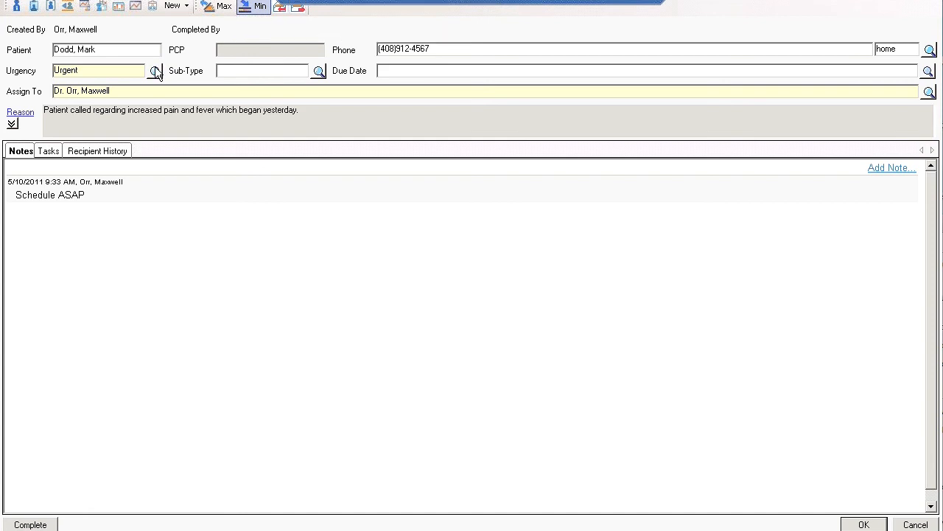
{"action": "left_click", "coordinate": [865, 525]}
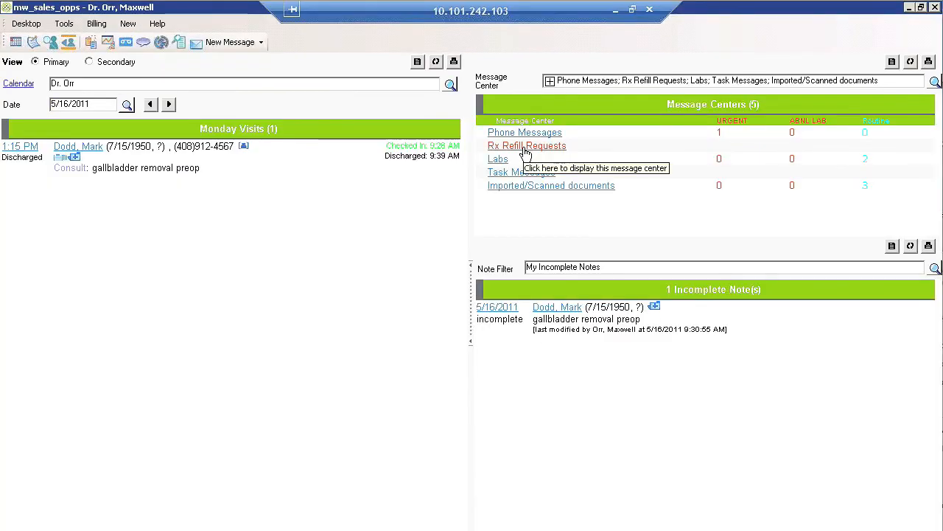
Open the 02/16/2011 CBC result message from the Labs message center.
{"action": "left_click", "coordinate": [230, 42]}
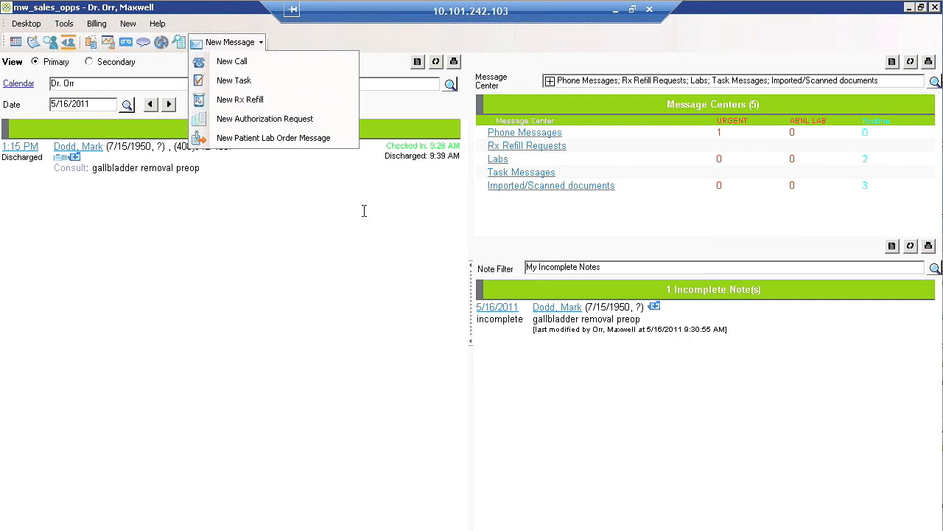
{"action": "left_click", "coordinate": [502, 162]}
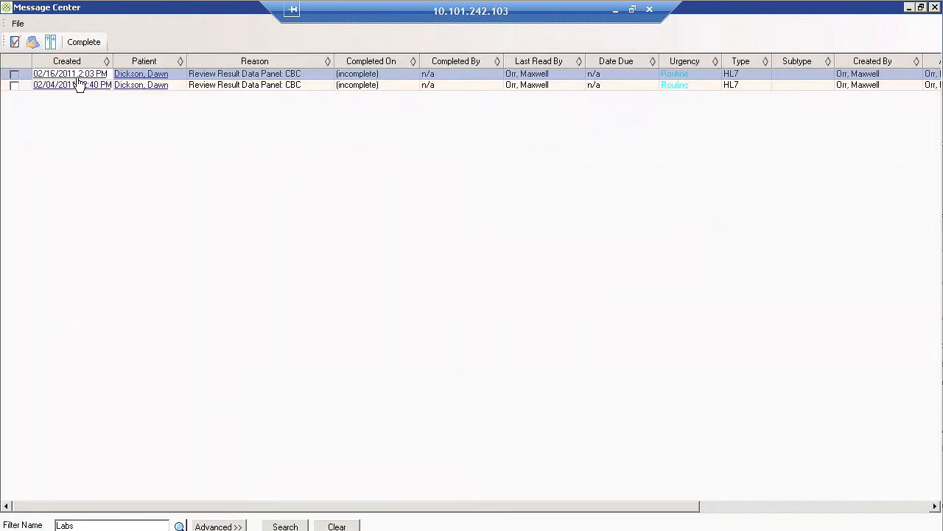
{"action": "double_click", "coordinate": [78, 76]}
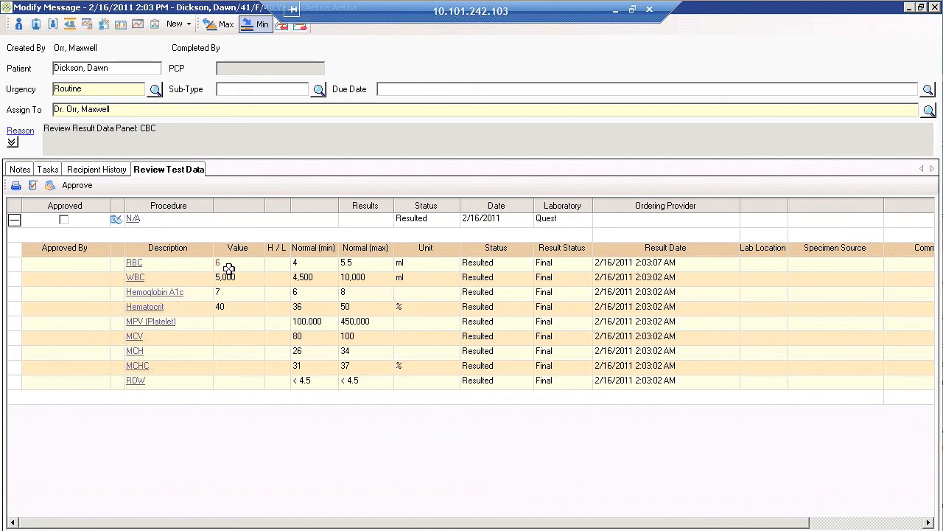
Chart the RBC trend, close the chart, and mark the 2/16/2011 CBC results as approved.
{"action": "left_click", "coordinate": [135, 262]}
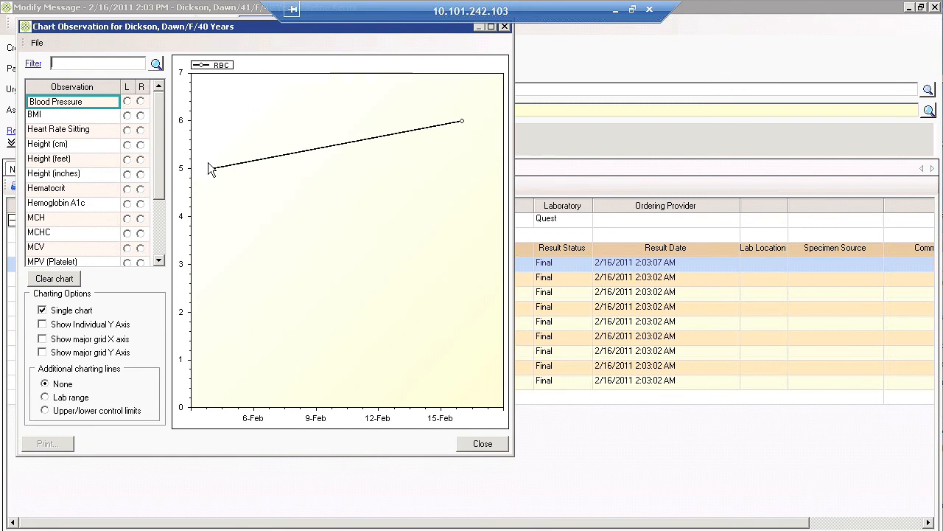
{"action": "mouse_move", "coordinate": [462, 123]}
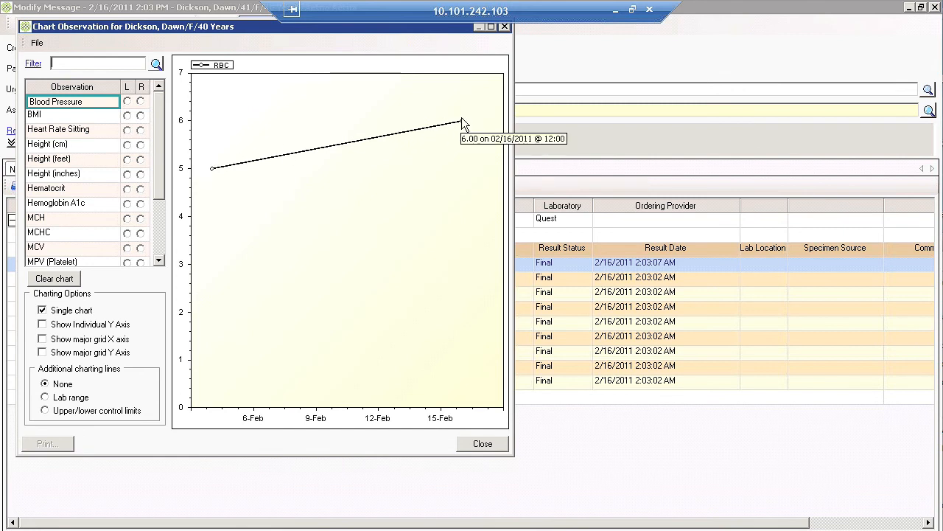
{"action": "left_click", "coordinate": [481, 443]}
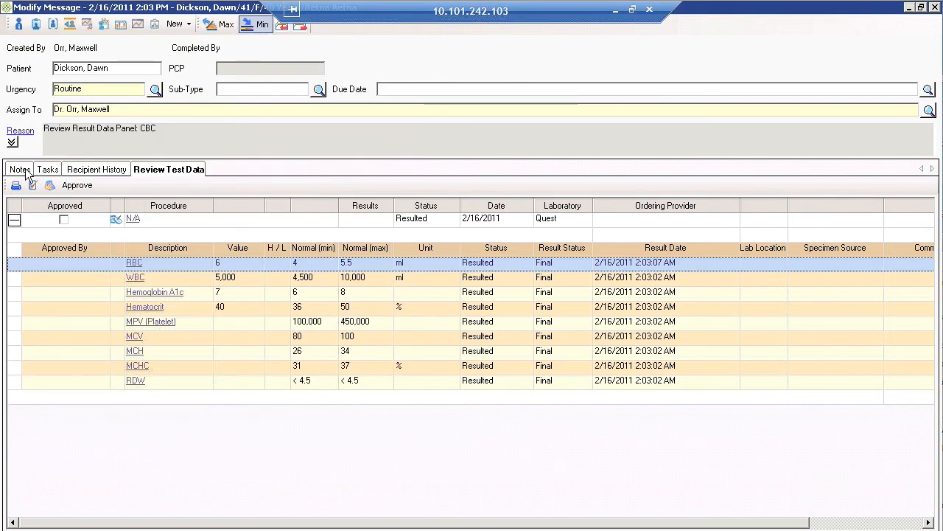
{"action": "left_click", "coordinate": [64, 219]}
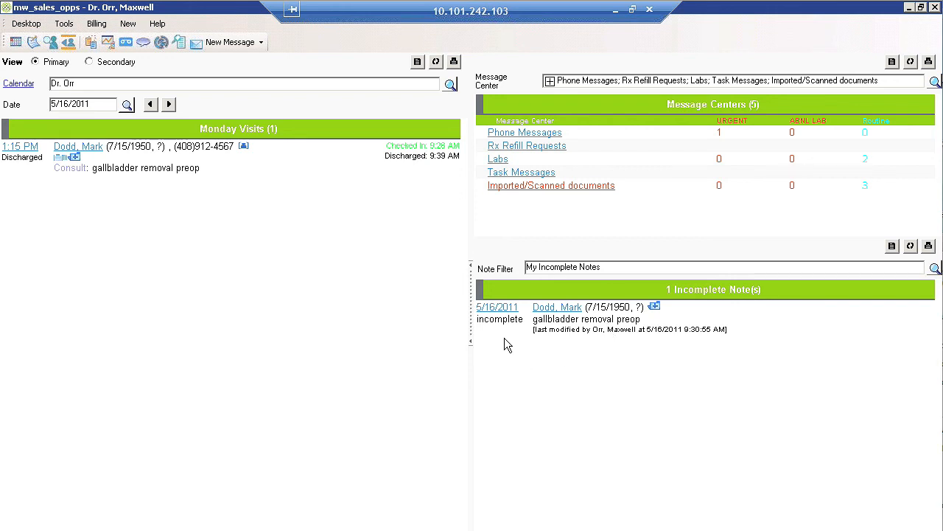
Open the cholangiogram message from the Imported/Scanned documents message center and approve its attachment.
{"action": "left_click", "coordinate": [530, 188]}
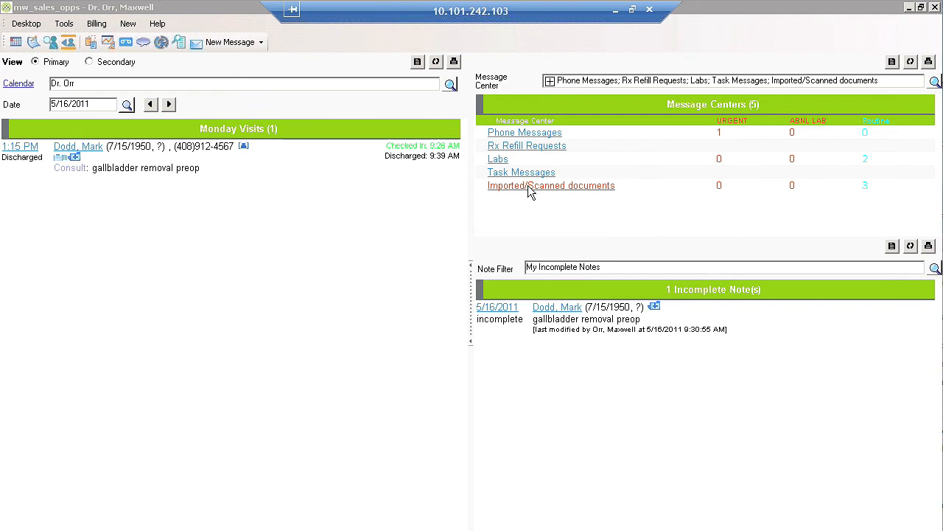
{"action": "left_click", "coordinate": [85, 73]}
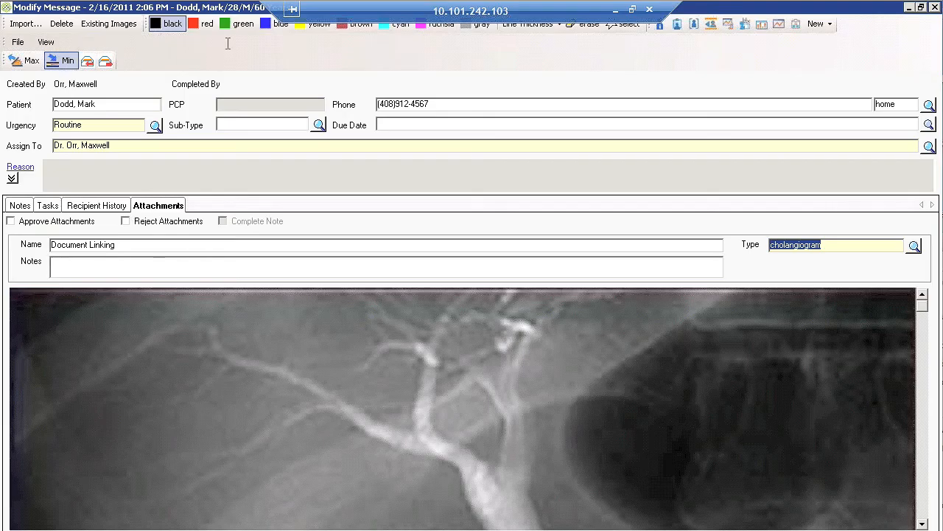
{"action": "left_click", "coordinate": [83, 219]}
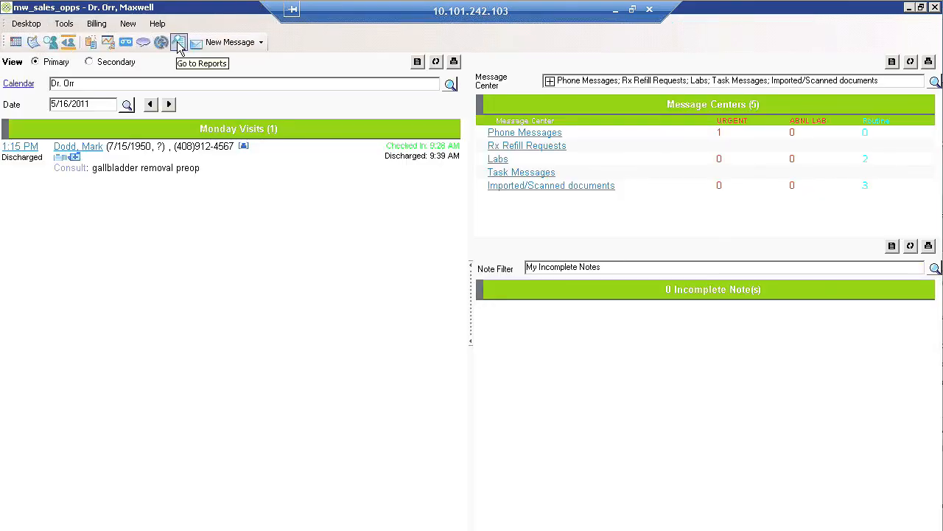
Set up the Patients by Diagnosis report for diagnosis (575.10) CHOLECYSTITIS UNS.
{"action": "left_click", "coordinate": [179, 43]}
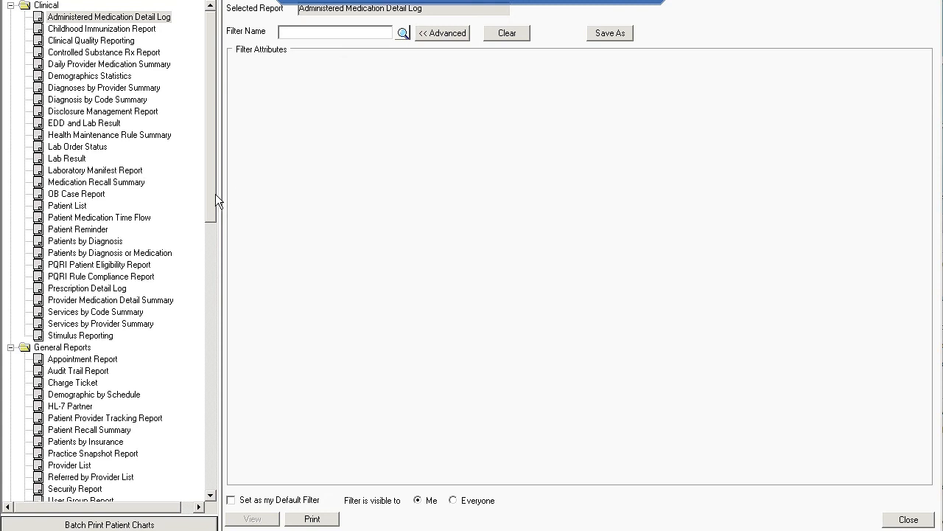
{"action": "left_click", "coordinate": [105, 243]}
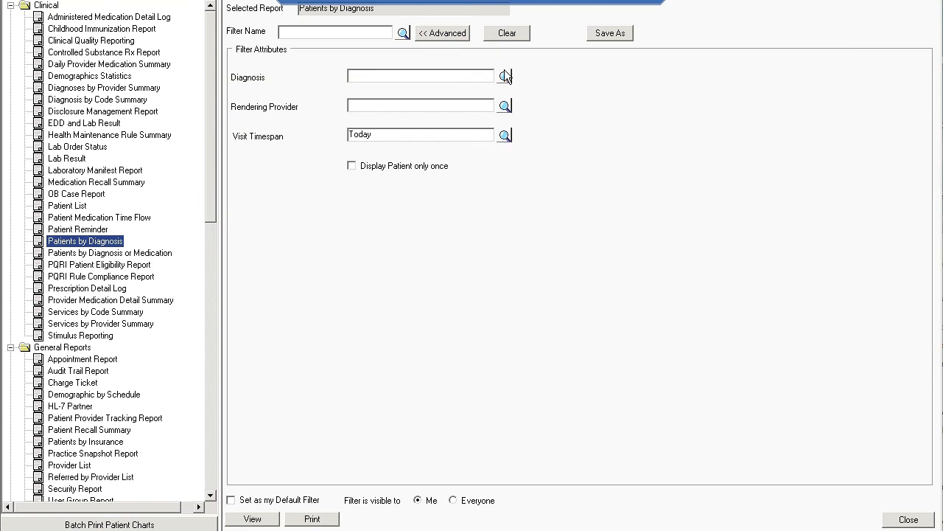
{"action": "left_click", "coordinate": [504, 77]}
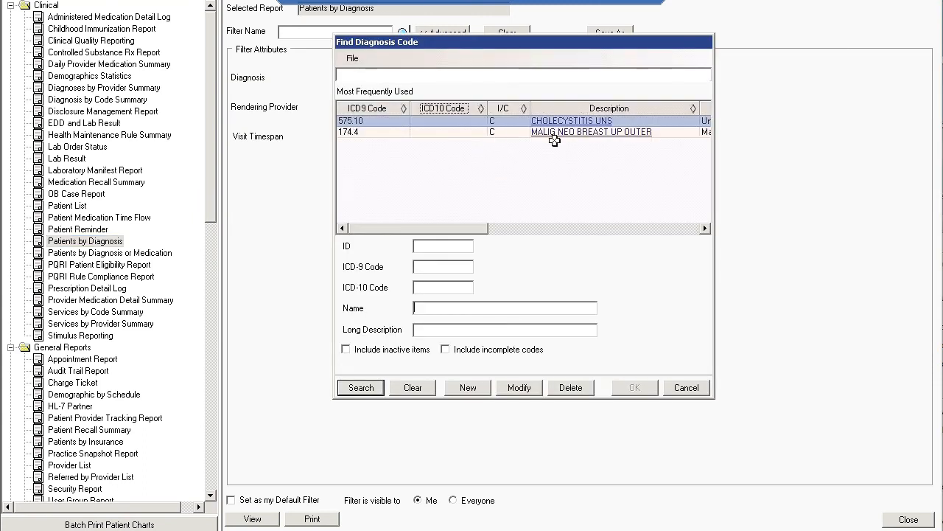
{"action": "left_click", "coordinate": [571, 122]}
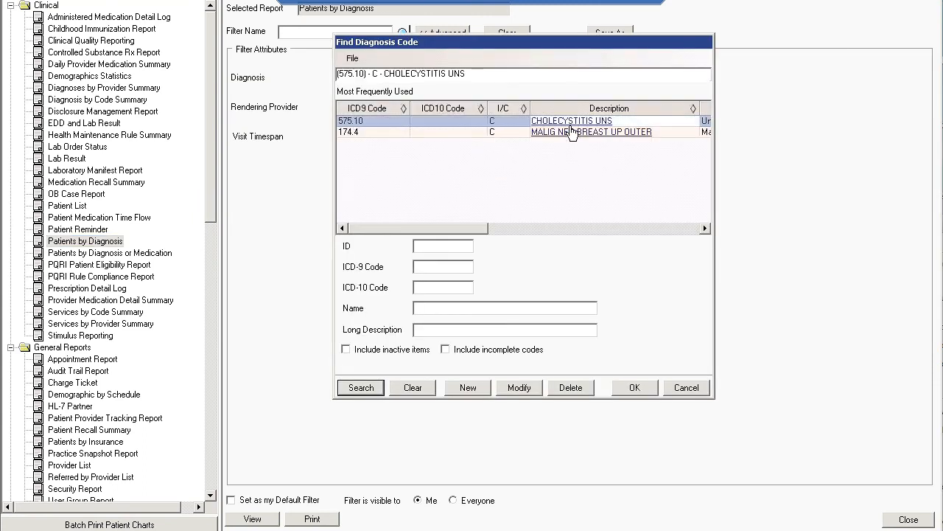
{"action": "left_click", "coordinate": [634, 387]}
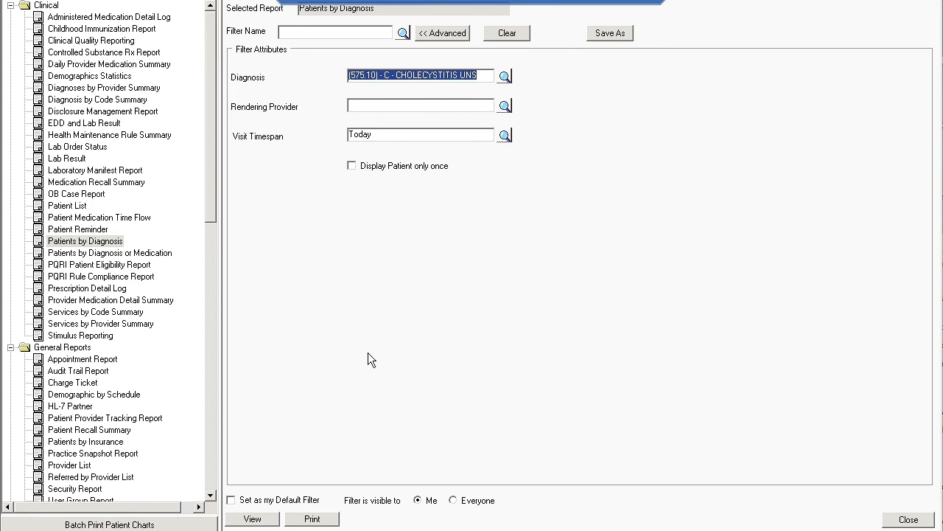
View the Patients by Diagnosis report, check its export formats, and close it.
{"action": "left_click", "coordinate": [264, 518]}
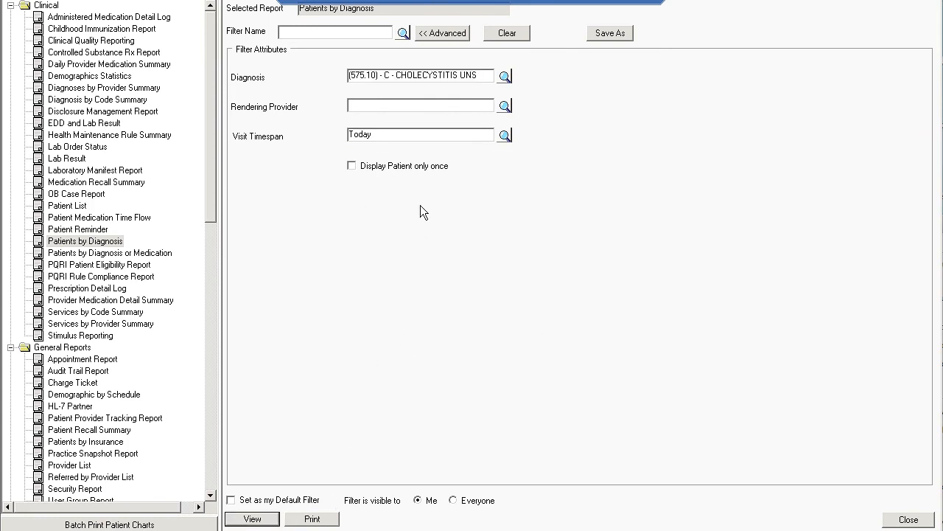
{"action": "left_click", "coordinate": [276, 7]}
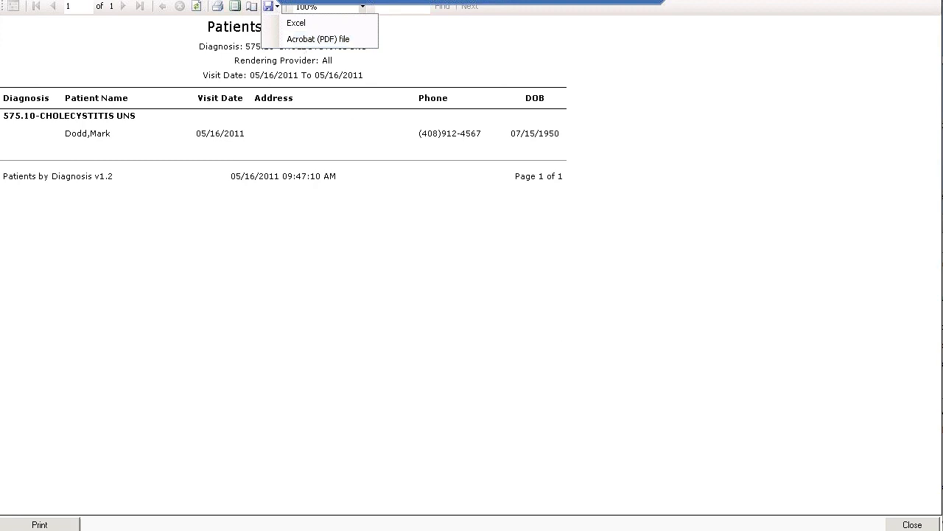
{"action": "left_click", "coordinate": [906, 525]}
Start saving the report criteria as a scheduled report sent to Administrators and open its repeat options.
{"action": "left_click", "coordinate": [616, 34]}
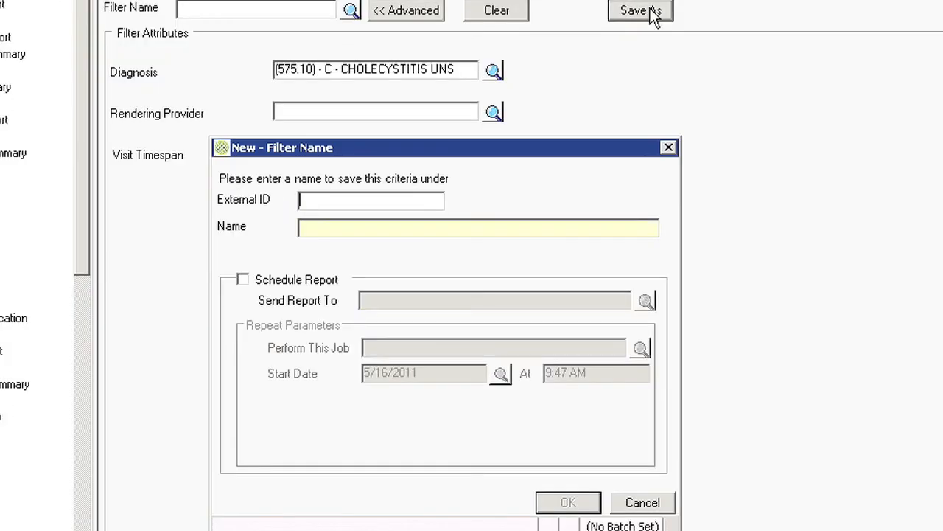
{"action": "left_click", "coordinate": [489, 227]}
{"action": "left_click", "coordinate": [326, 283]}
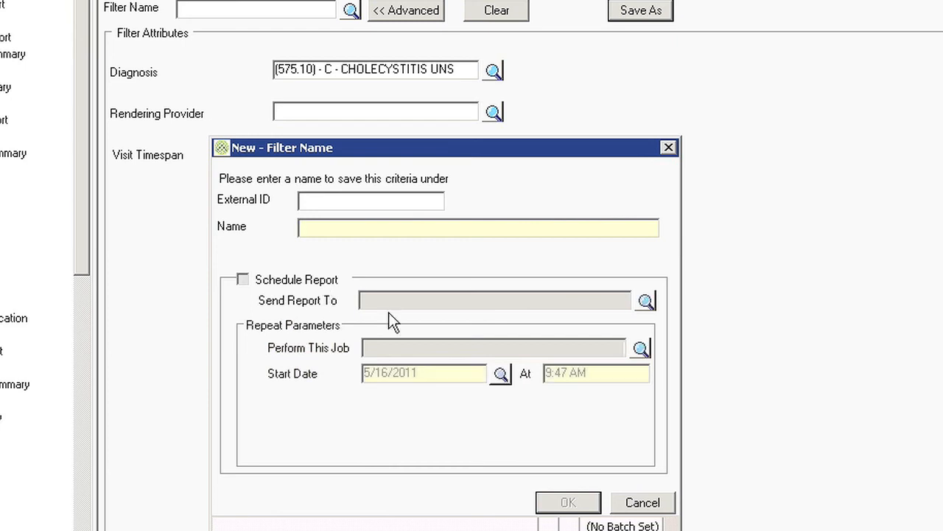
{"action": "left_click", "coordinate": [642, 300]}
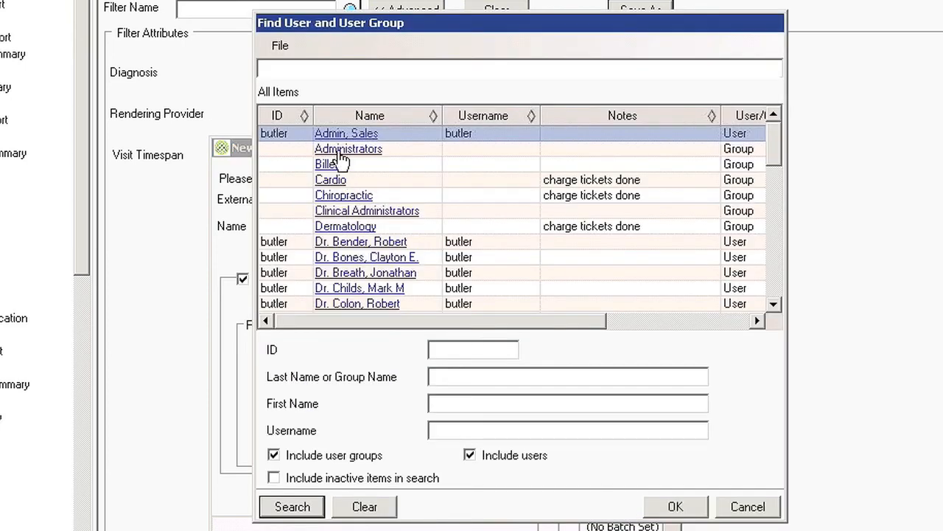
{"action": "left_click", "coordinate": [347, 148]}
{"action": "left_click", "coordinate": [675, 507]}
{"action": "left_click", "coordinate": [643, 348]}
{"action": "double_click", "coordinate": [329, 111]}
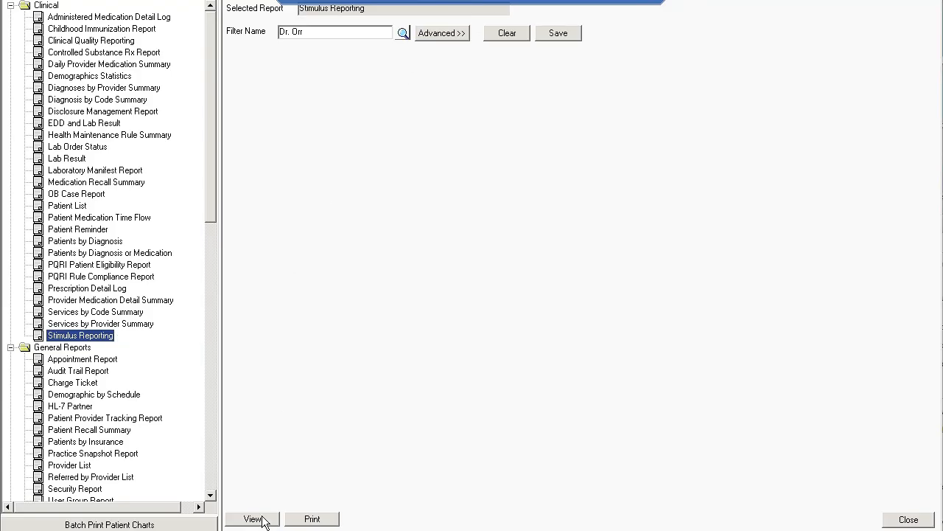
View the Stimulus Reporting report with the doctor's saved filter and read through its measures.
{"action": "left_click", "coordinate": [262, 518]}
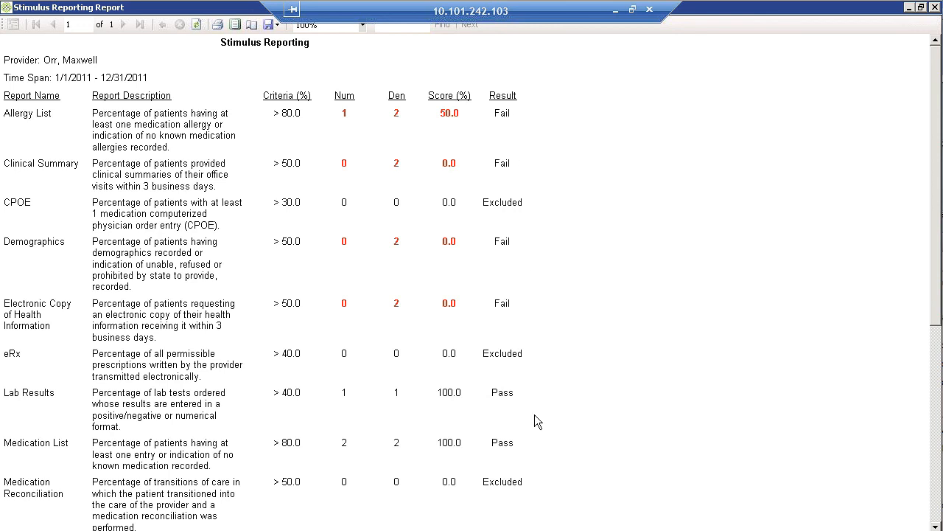
{"action": "left_click", "coordinate": [936, 526]}
{"action": "scroll", "coordinate": [472, 281], "scroll_direction": "down", "scroll_amount": 3}
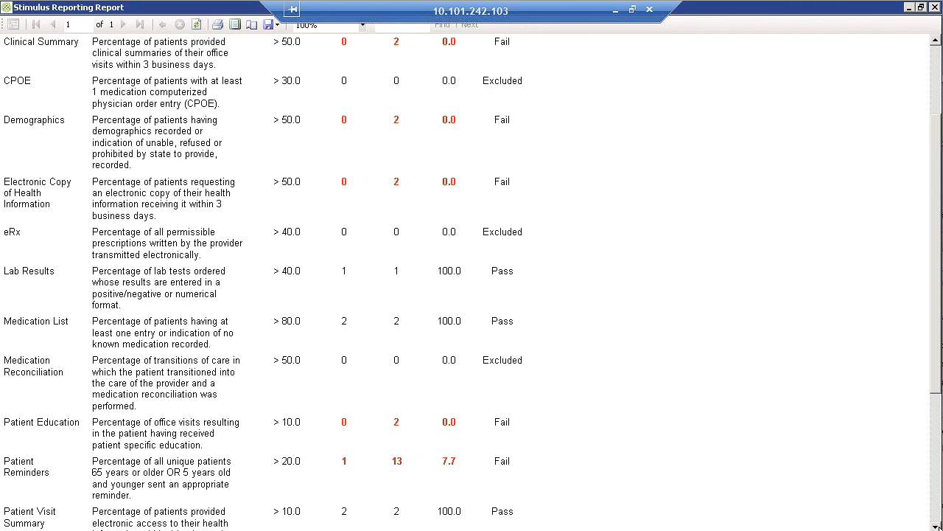